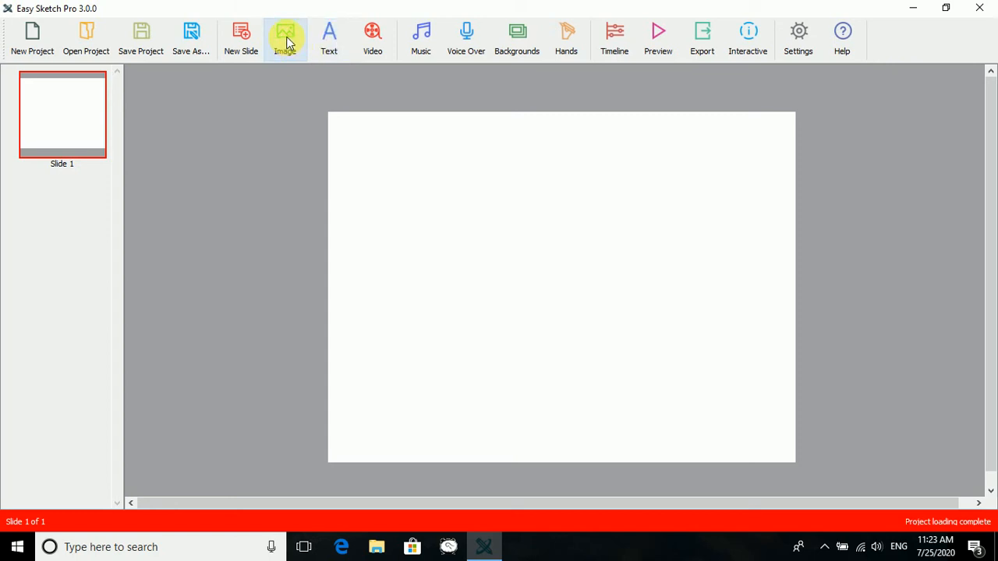
# Step: Insert the undecorated fir tree from the Christmas image category and place it in the left half of the slide
pyautogui.click(286, 43)
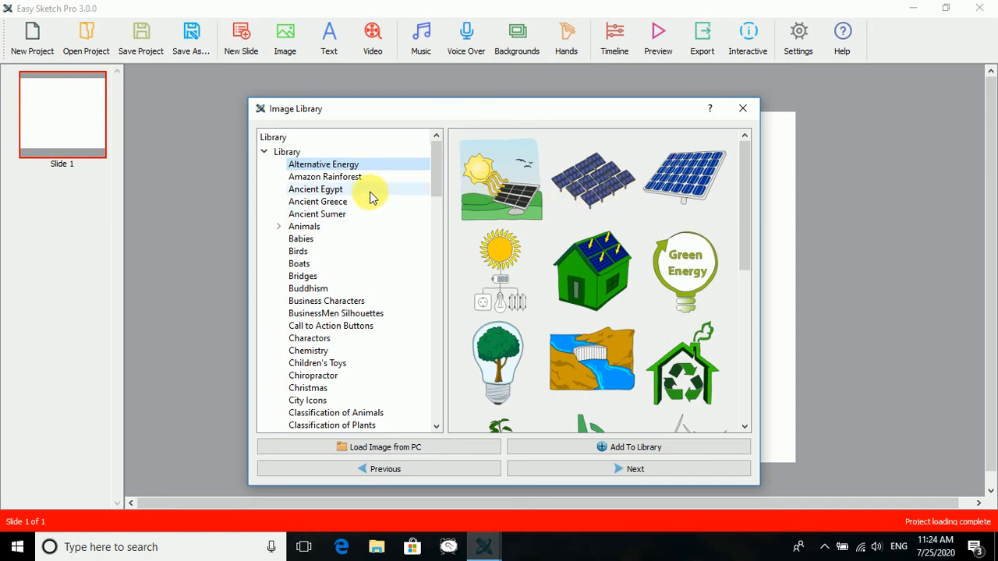
pyautogui.scroll(-2, 351, 215)
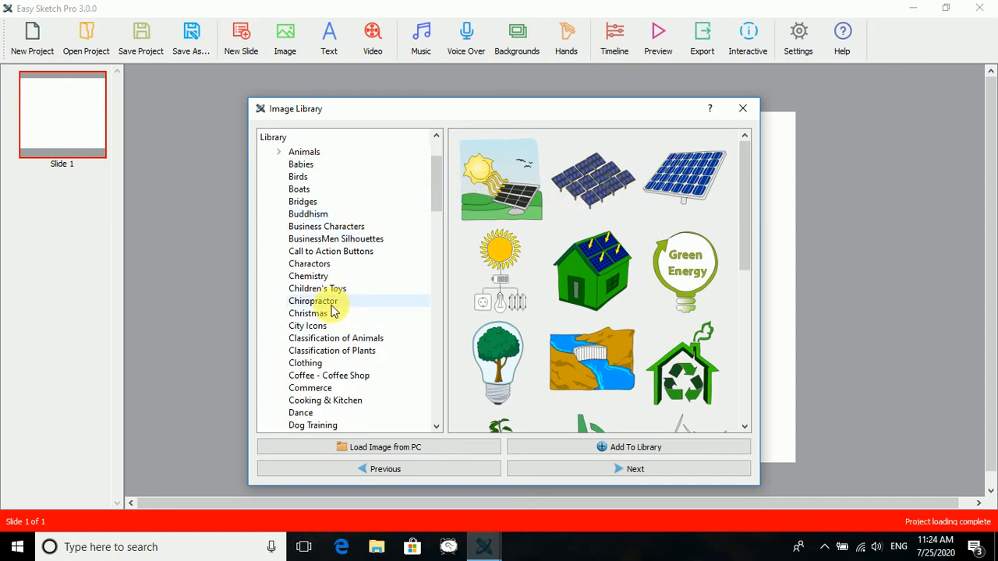
pyautogui.click(373, 311)
pyautogui.scroll(-3, 375, 297)
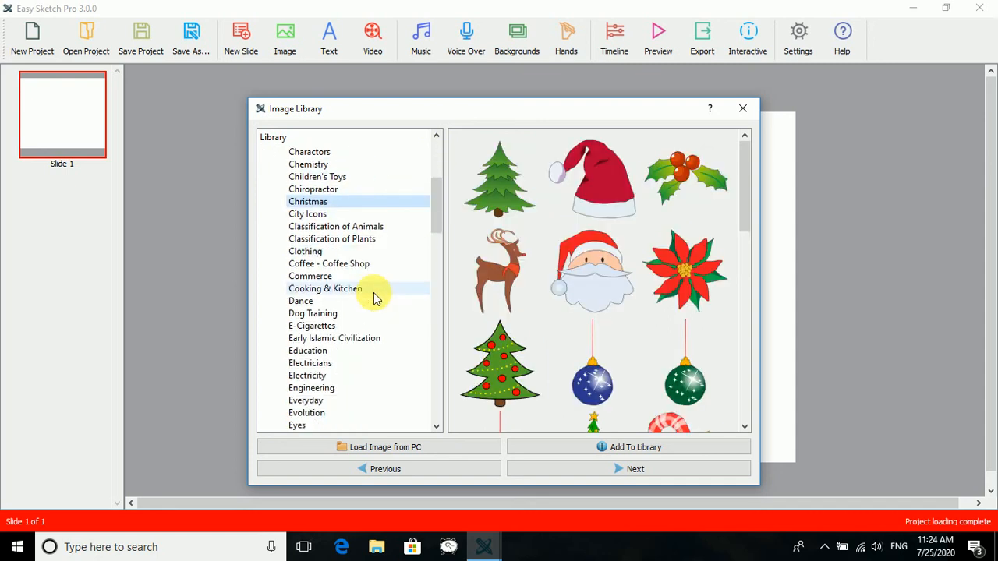
pyautogui.doubleClick(508, 195)
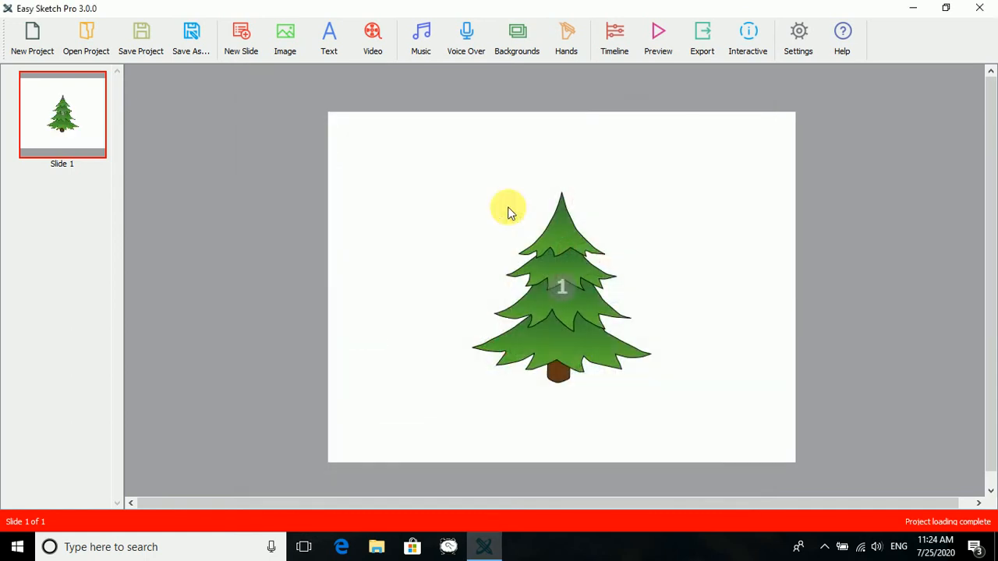
pyautogui.moveTo(557, 312); pyautogui.dragTo(445, 300)
pyautogui.click(640, 267)
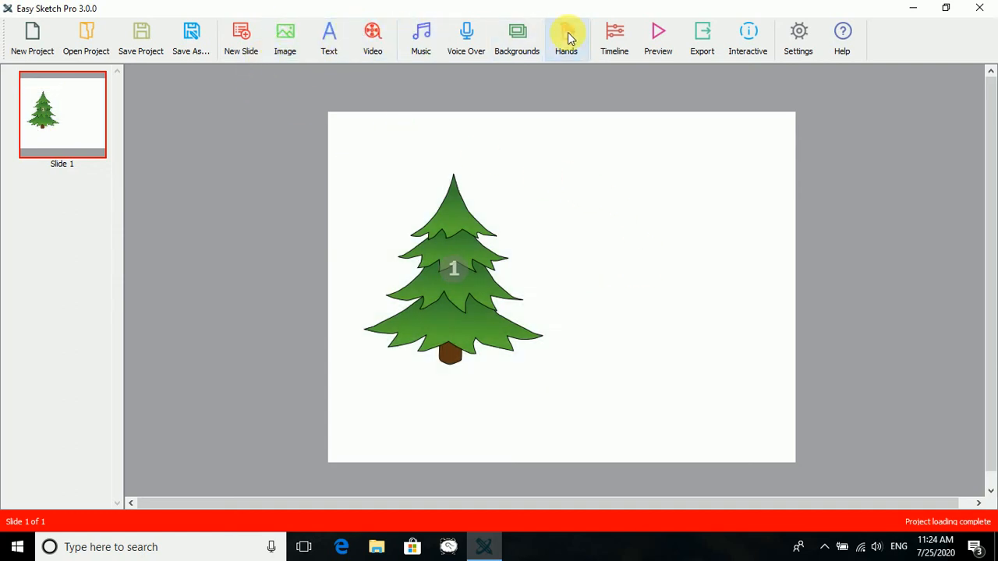
# Step: Create a text element reading "Merry Christmas"
pyautogui.click(323, 45)
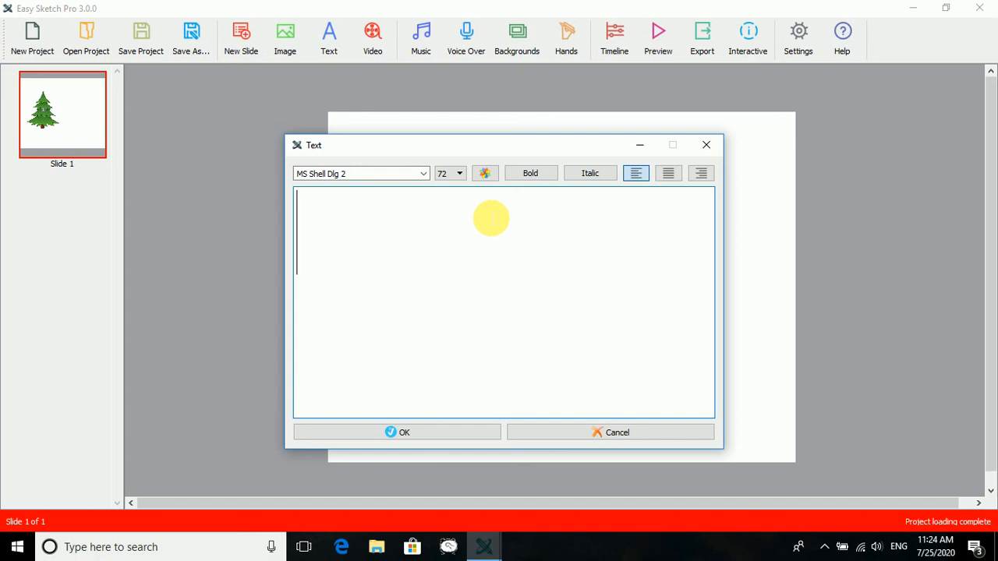
pyautogui.write('Merry c')
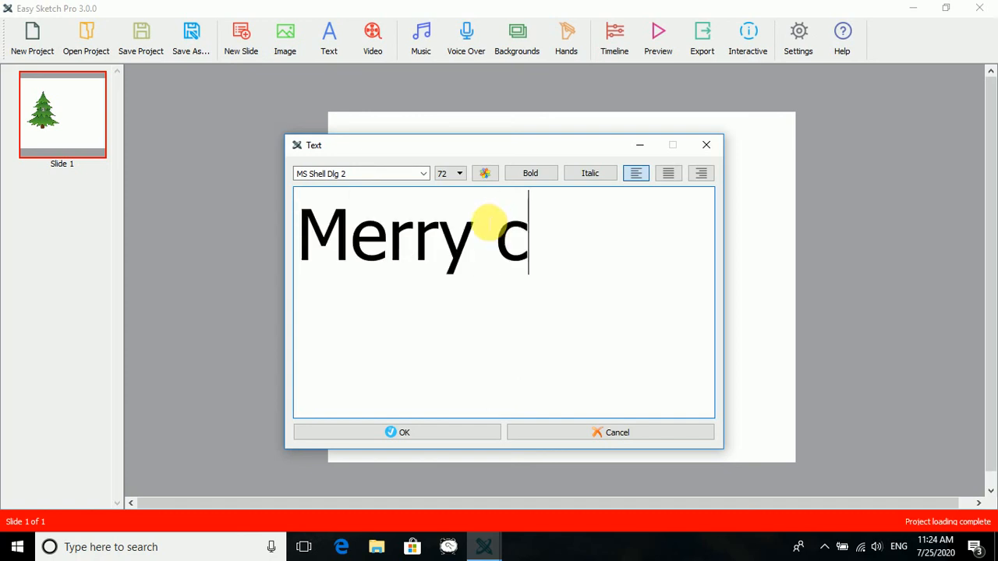
pyautogui.write('h')
pyautogui.press('BackSpace')
pyautogui.press('BackSpace')
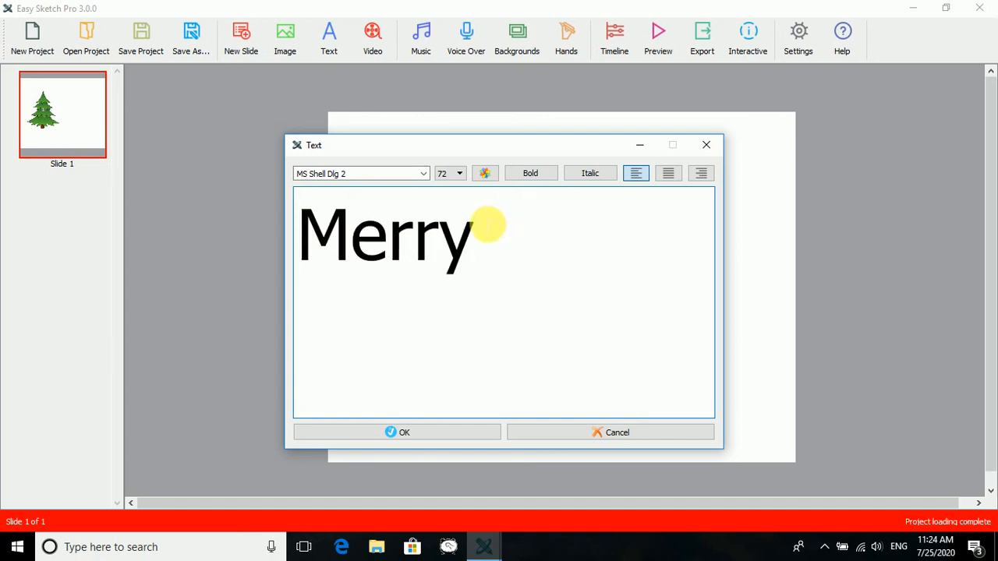
pyautogui.write('Christmas')
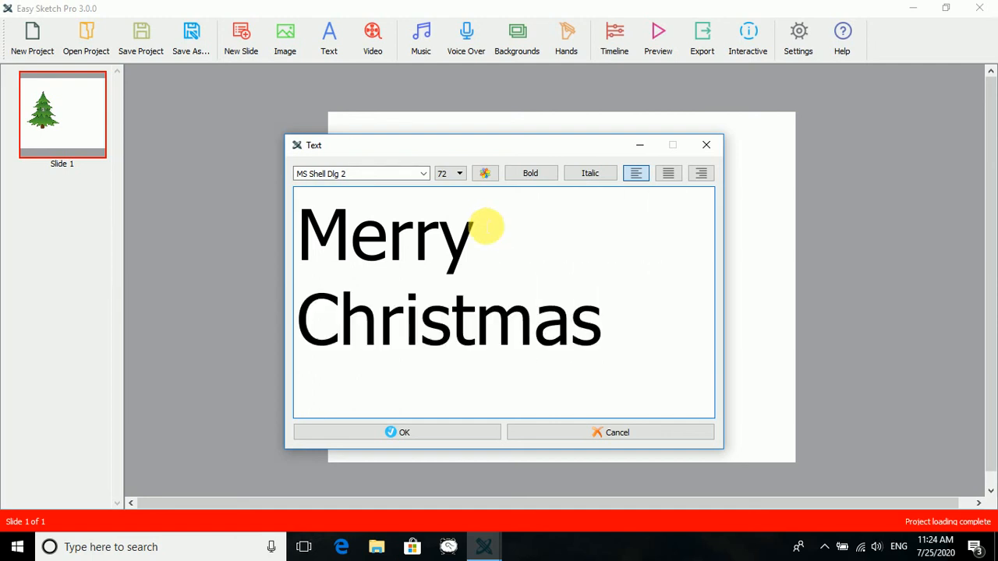
# Step: Set the text colour to orange #ff7b1d and place the text on the slide
pyautogui.click(487, 180)
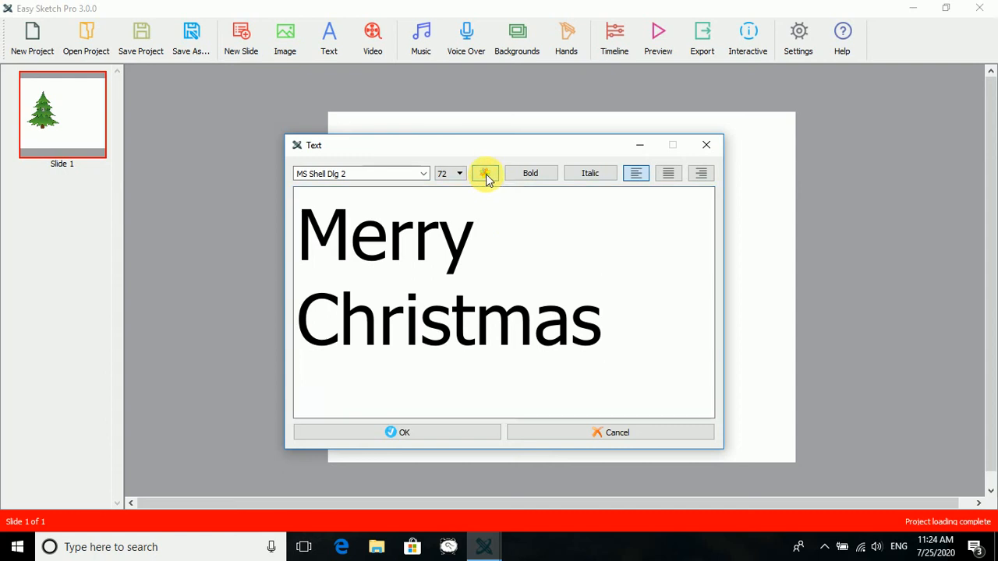
pyautogui.click(498, 162)
pyautogui.click(630, 164)
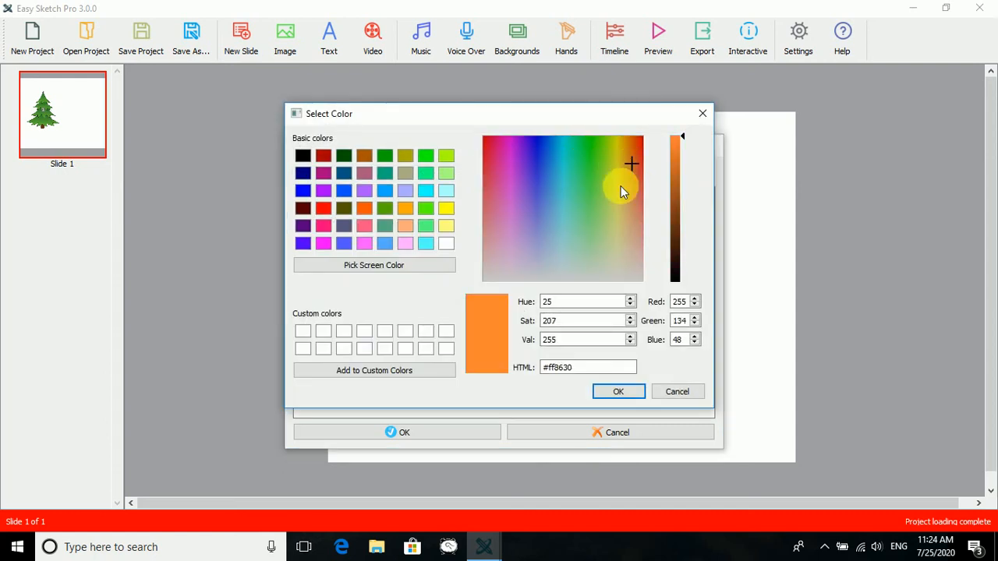
pyautogui.click(485, 157)
pyautogui.click(488, 137)
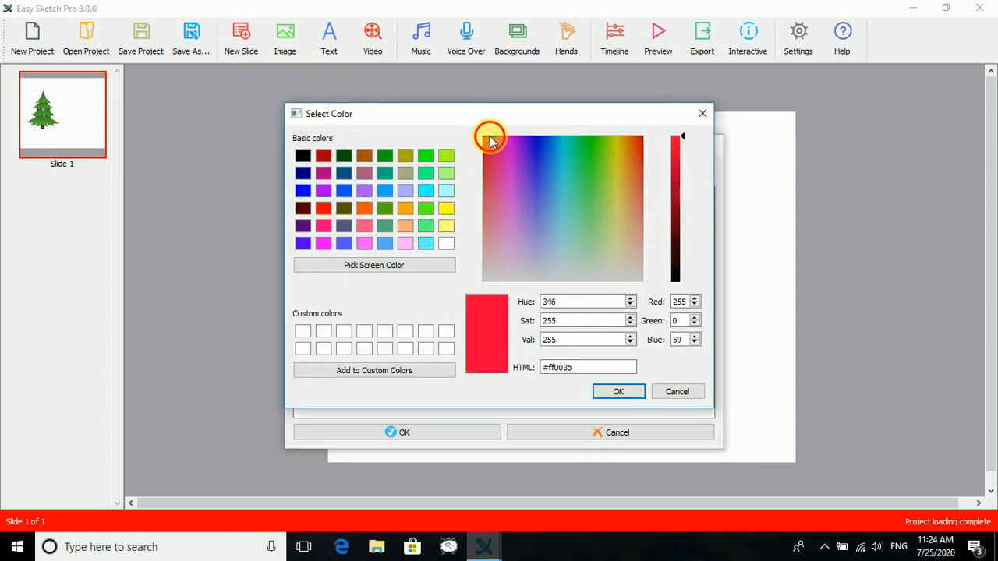
pyautogui.click(632, 153)
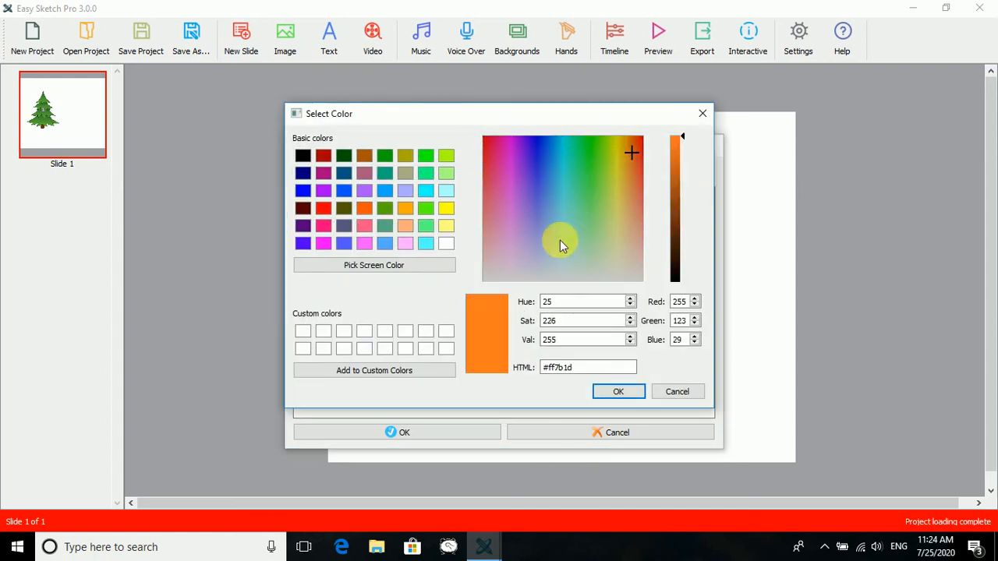
pyautogui.click(607, 393)
pyautogui.click(443, 433)
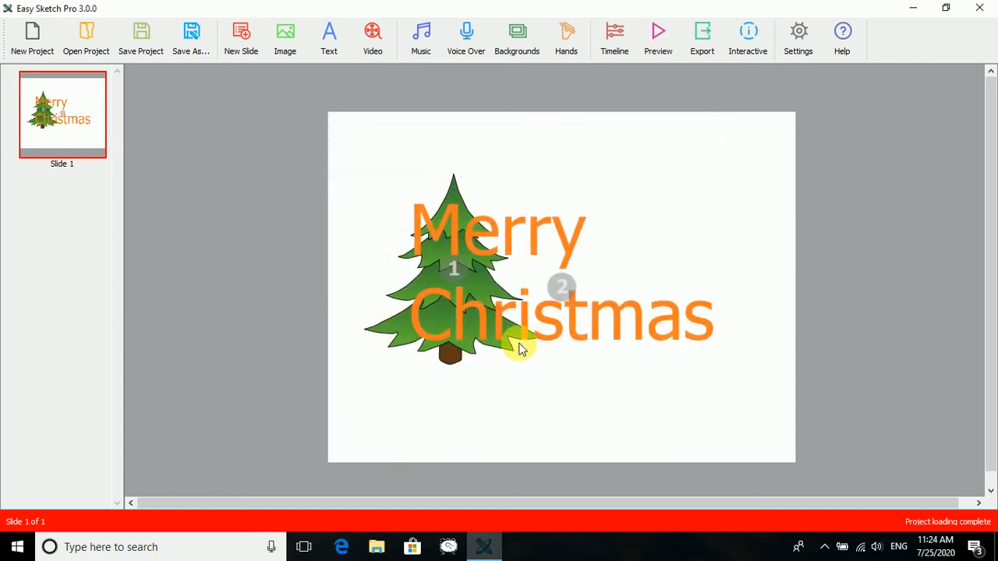
# Step: Arrange the greeting text to the right of the tree, shifting the tree further left and shrinking the text to fit the slide
pyautogui.moveTo(518, 260); pyautogui.dragTo(623, 216)
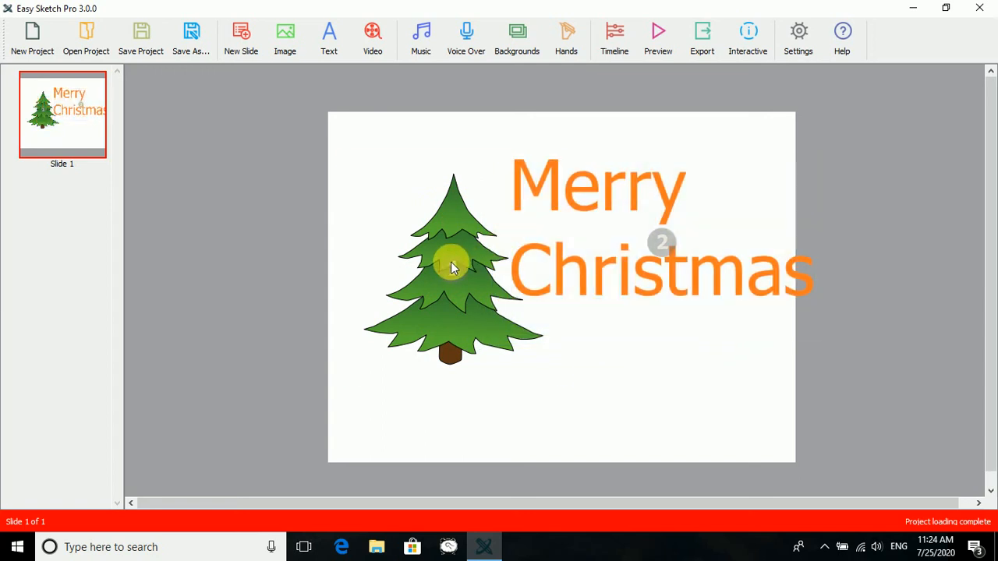
pyautogui.moveTo(452, 263); pyautogui.dragTo(421, 259)
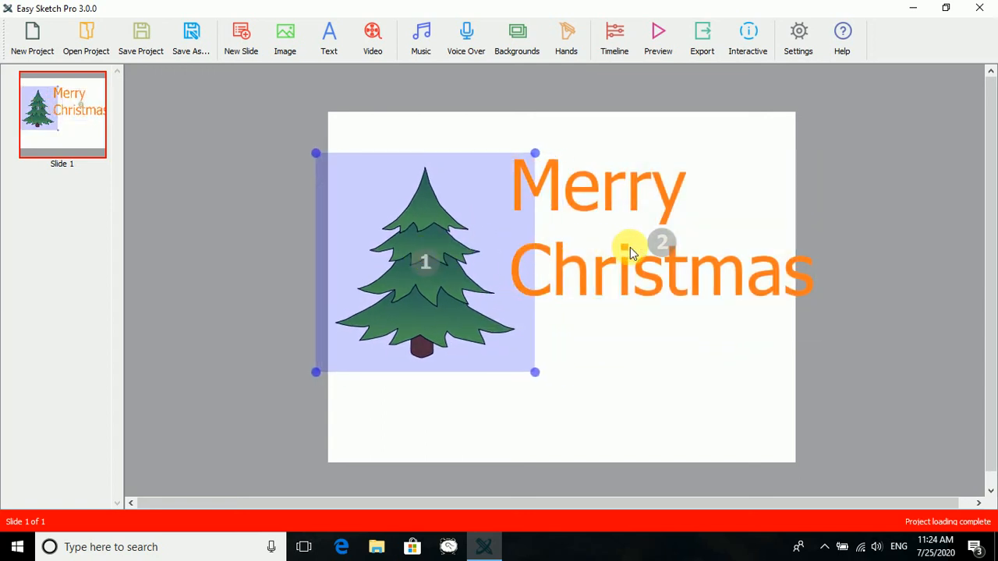
pyautogui.click(630, 247)
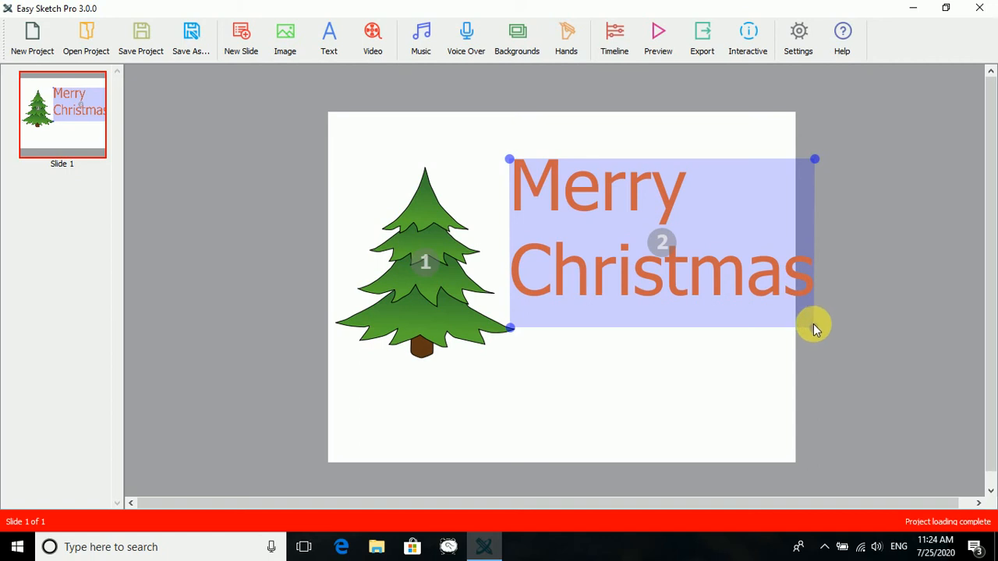
pyautogui.moveTo(814, 327); pyautogui.dragTo(787, 313)
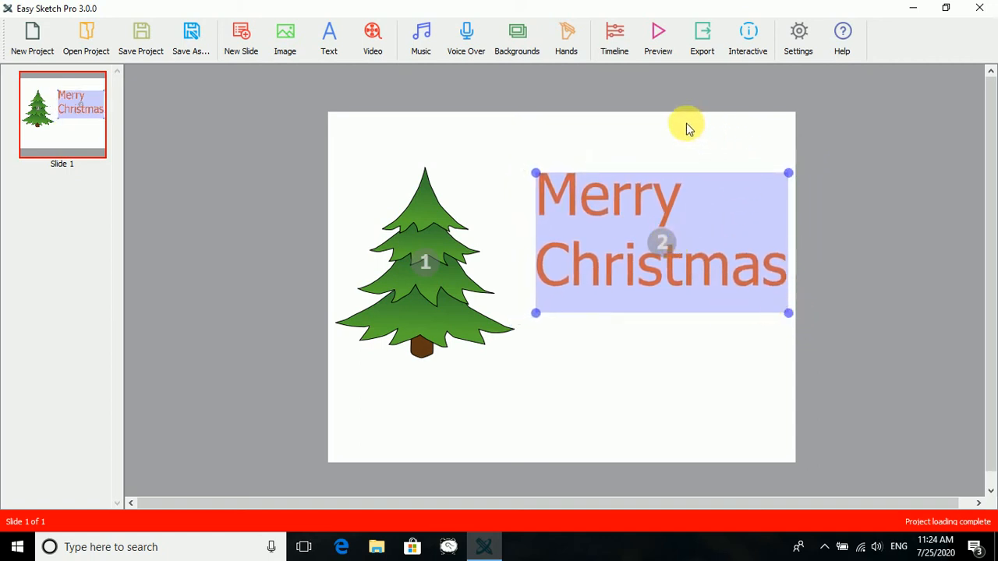
pyautogui.click(599, 434)
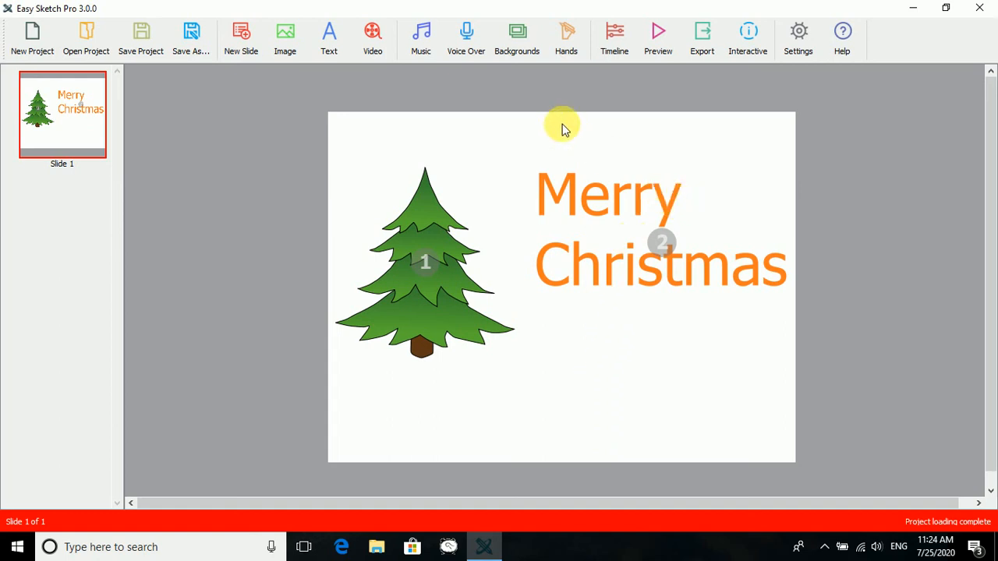
# Step: Edit the "Merry Christmas" text on the slide, recolouring all of it dark green and making it bold
pyautogui.click(630, 244)
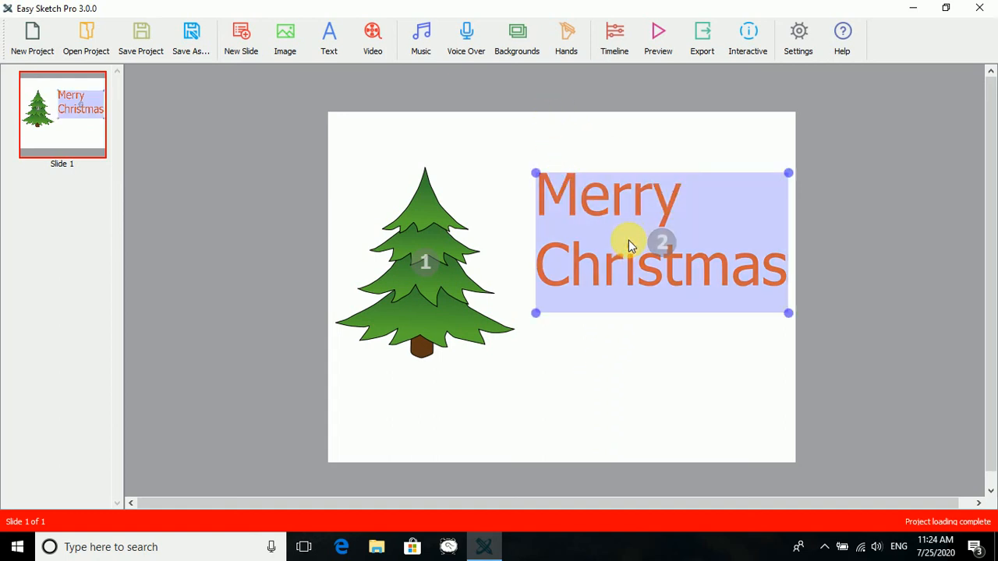
pyautogui.rightClick(629, 242)
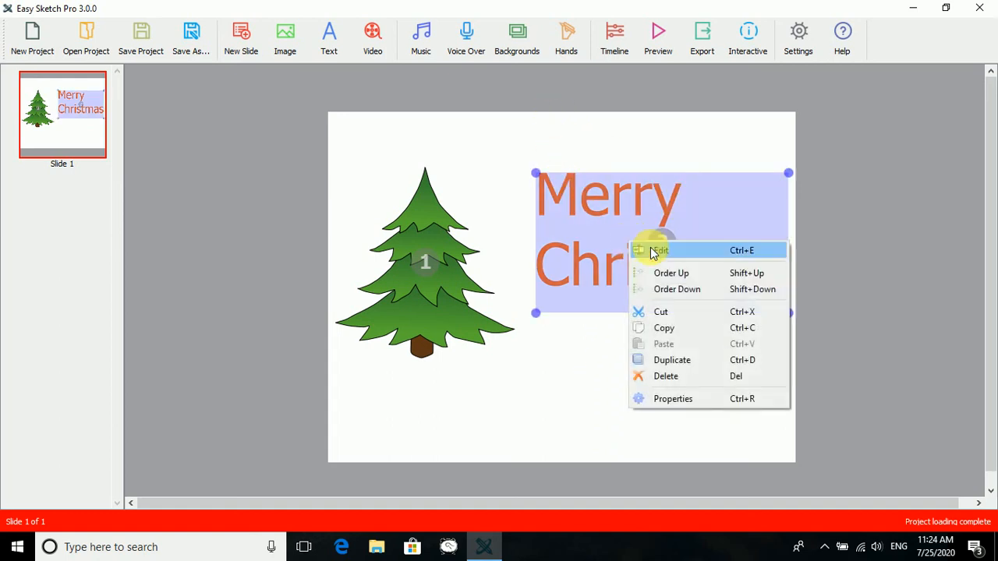
pyautogui.click(675, 250)
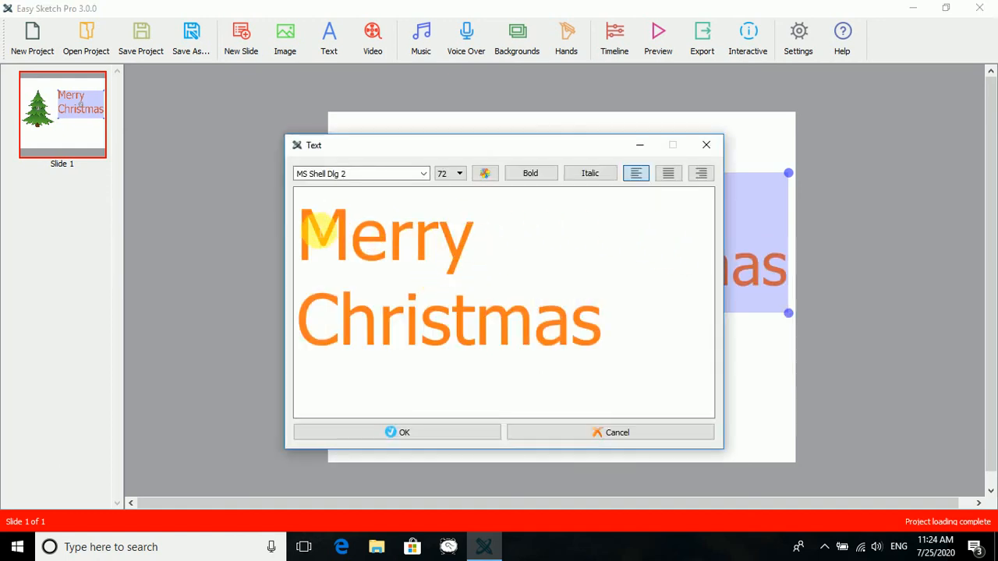
pyautogui.moveTo(301, 231); pyautogui.dragTo(684, 320)
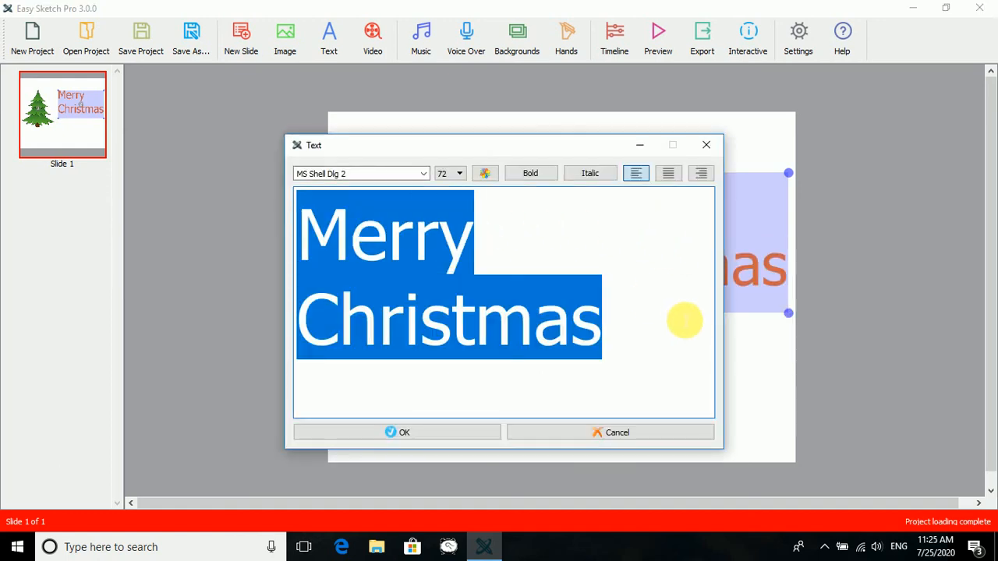
pyautogui.click(486, 173)
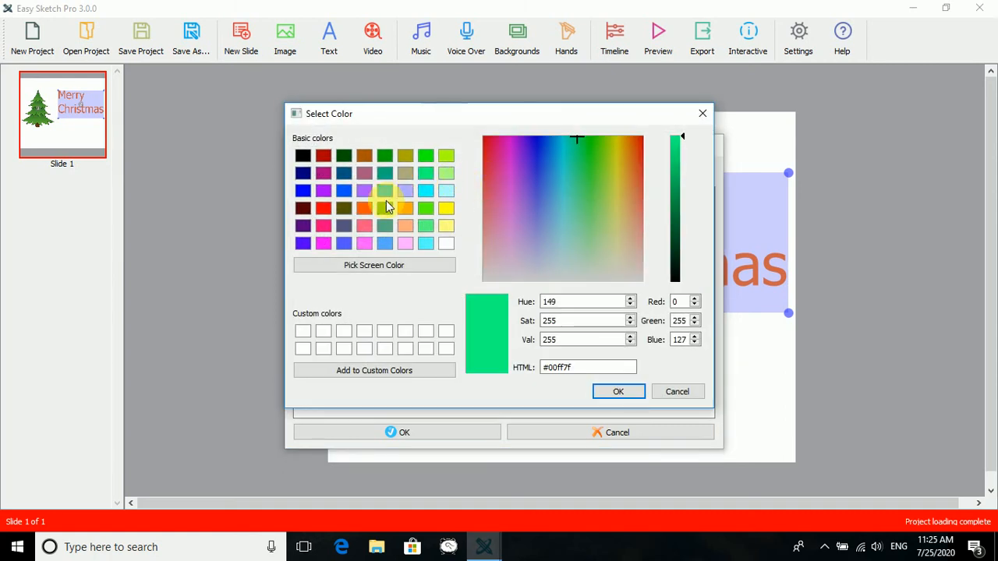
pyautogui.click(347, 159)
pyautogui.click(615, 392)
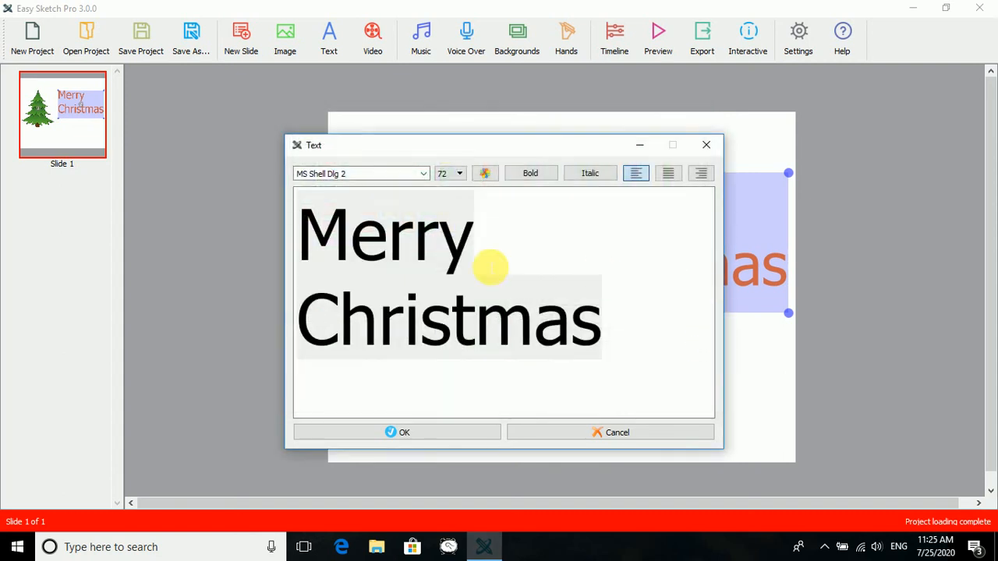
pyautogui.click(545, 174)
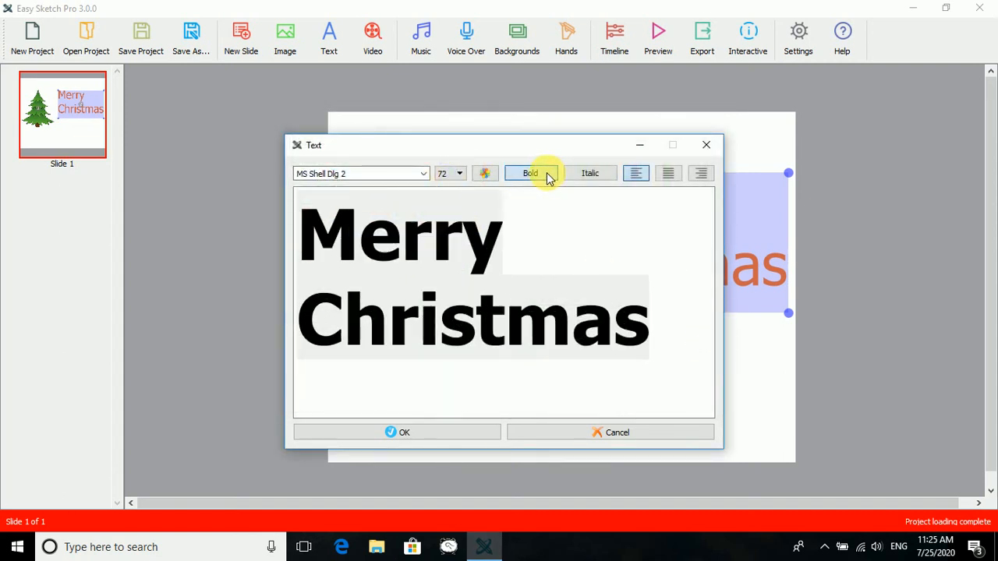
# Step: Set the greeting's font to Old English Text MT and shift the text up and left so it fits within the slide
pyautogui.click(424, 179)
pyautogui.scroll(-1, 393, 304)
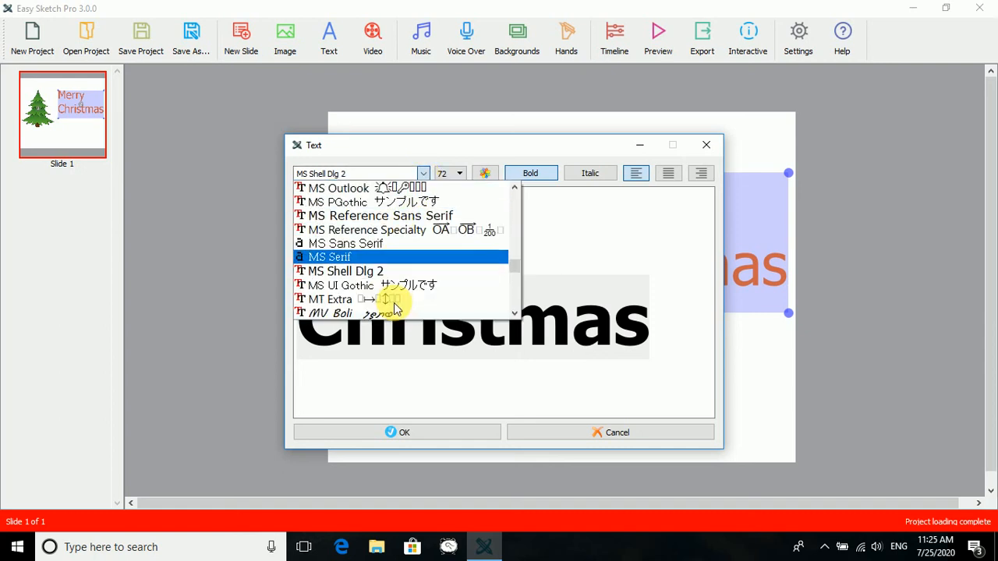
pyautogui.scroll(-3, 394, 306)
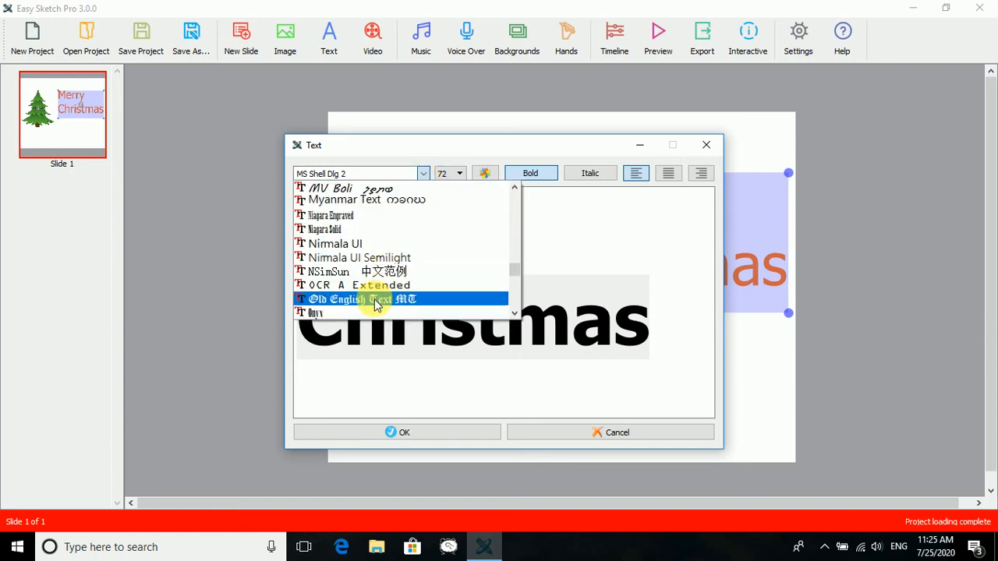
pyautogui.click(376, 304)
pyautogui.click(421, 433)
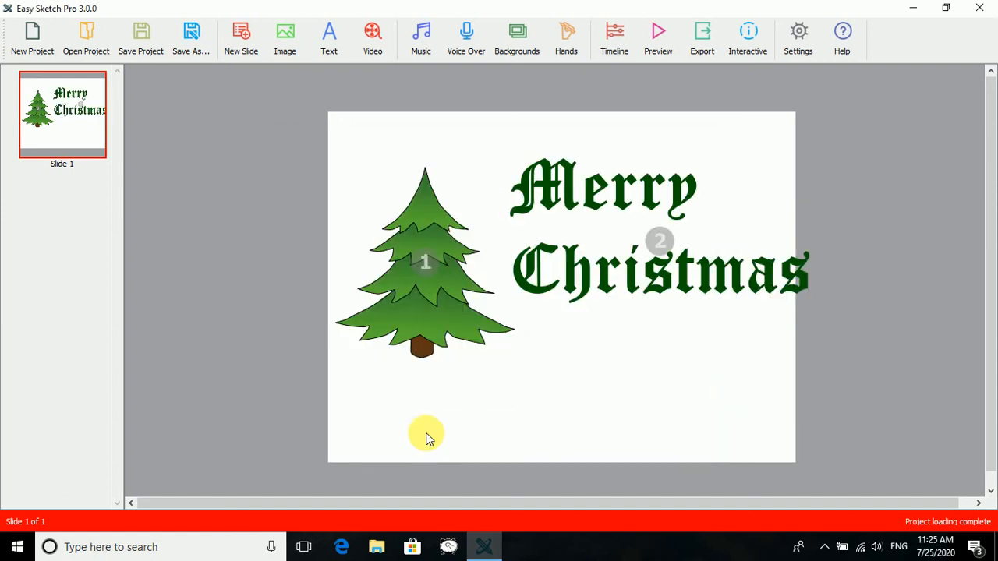
pyautogui.click(730, 277)
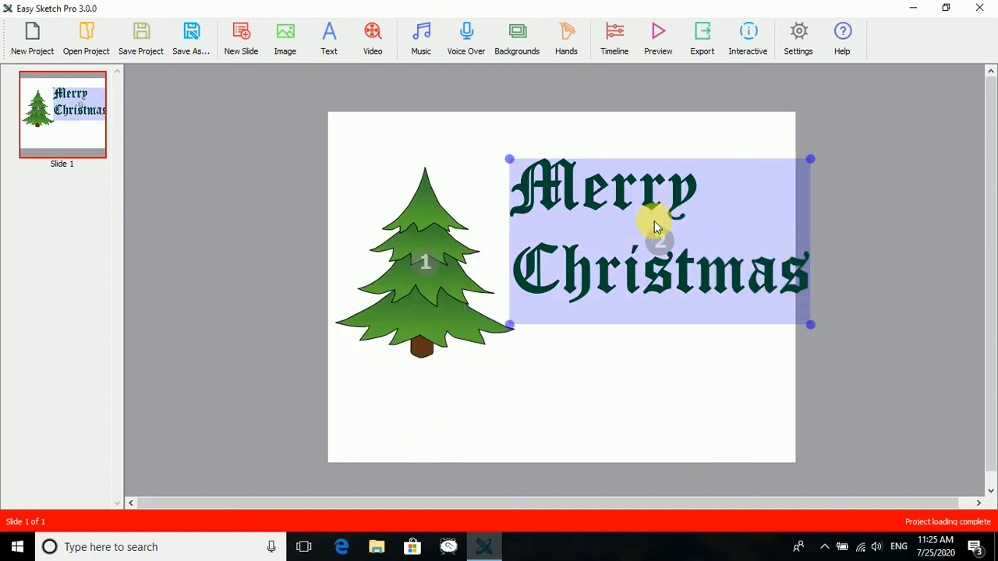
pyautogui.moveTo(652, 226); pyautogui.dragTo(638, 215)
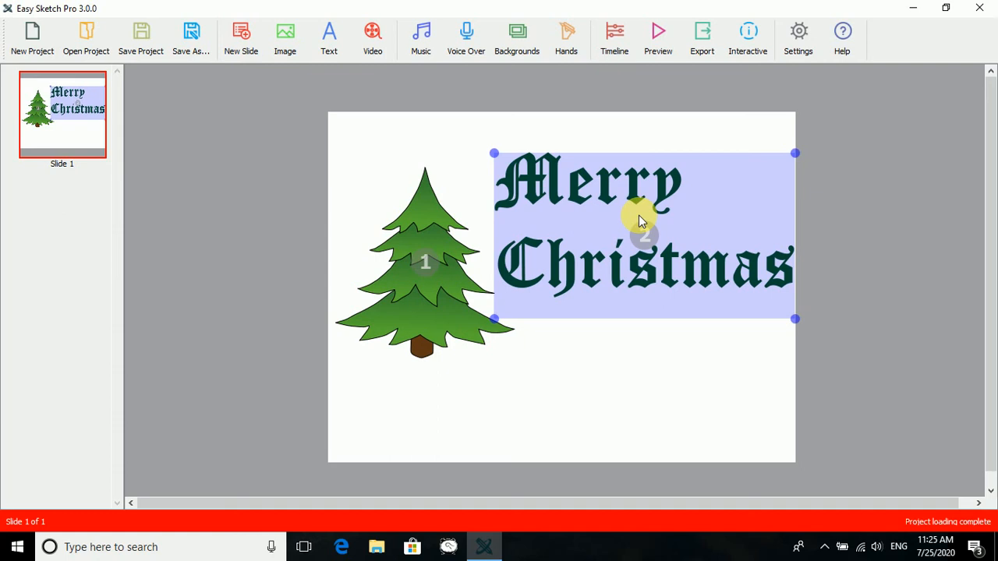
# Step: Move the greeting text one place up in the drawing order and back down behind the tree's turn
pyautogui.rightClick(666, 182)
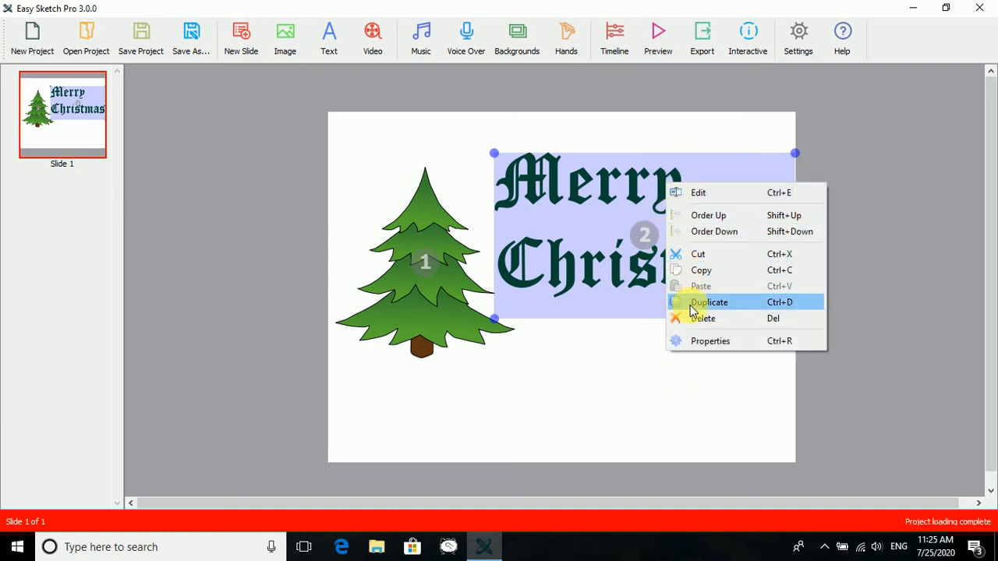
pyautogui.click(710, 216)
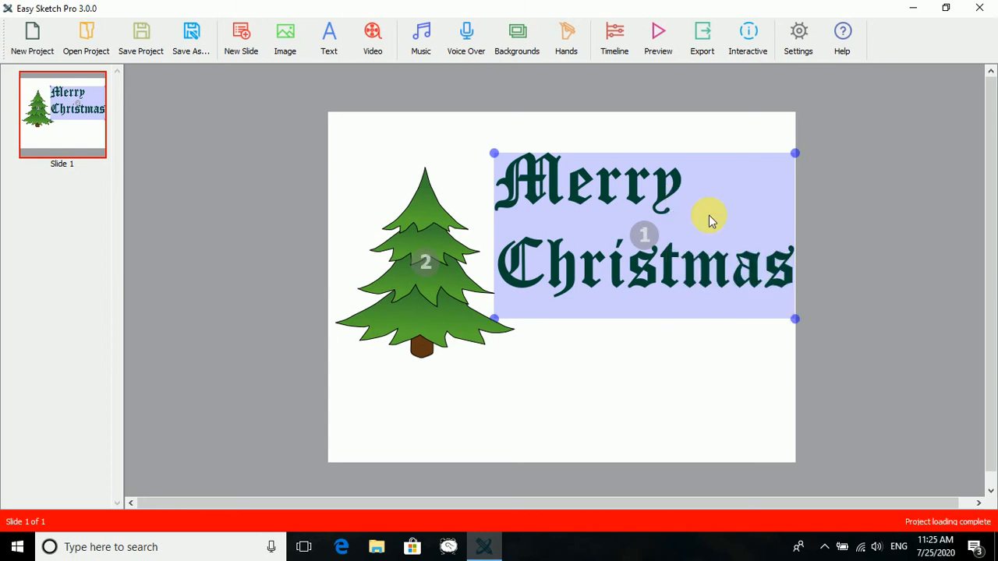
pyautogui.rightClick(626, 233)
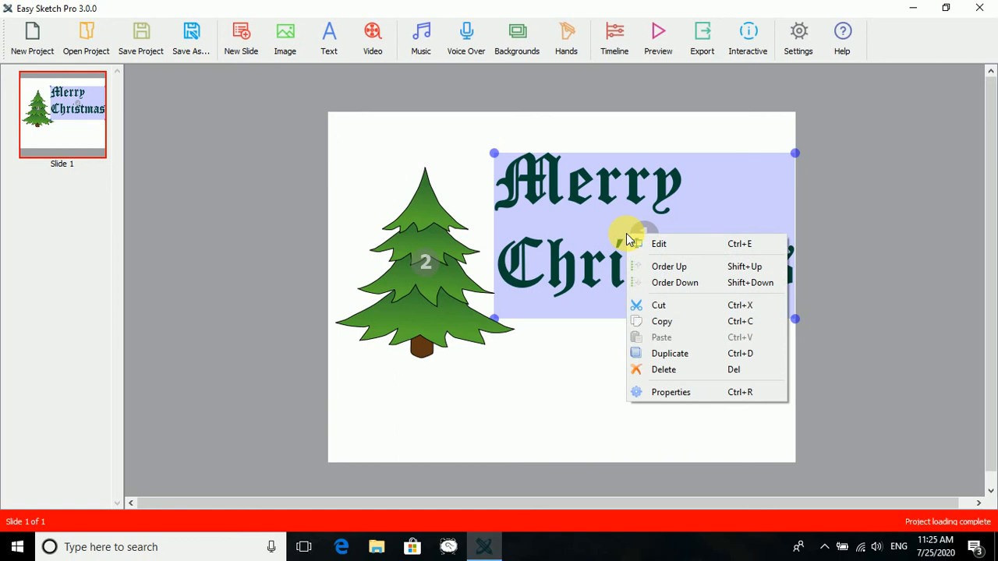
pyautogui.click(654, 283)
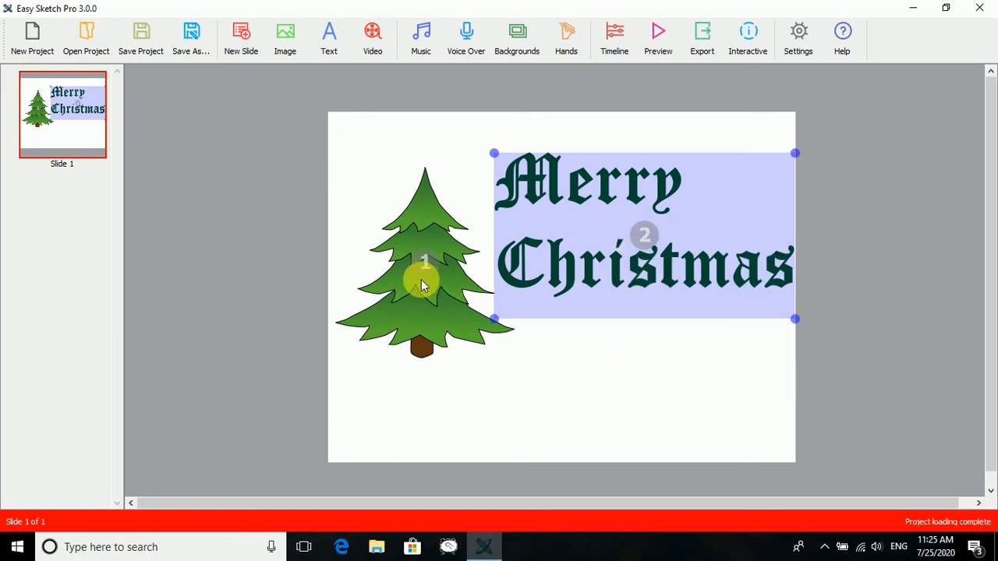
# Step: Move the greeting text up one place so it comes first in the drawing order, ahead of the tree
pyautogui.rightClick(631, 251)
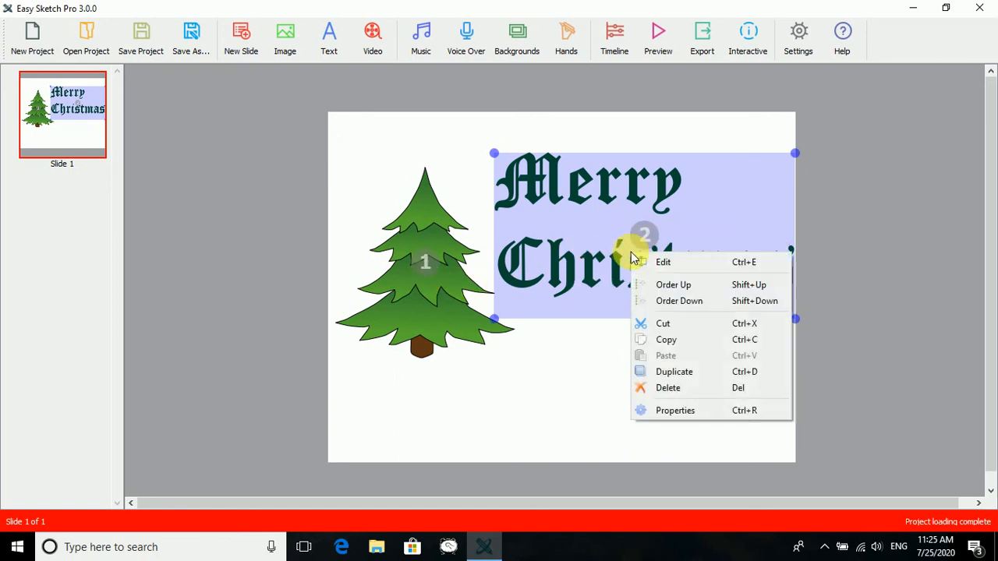
pyautogui.click(650, 283)
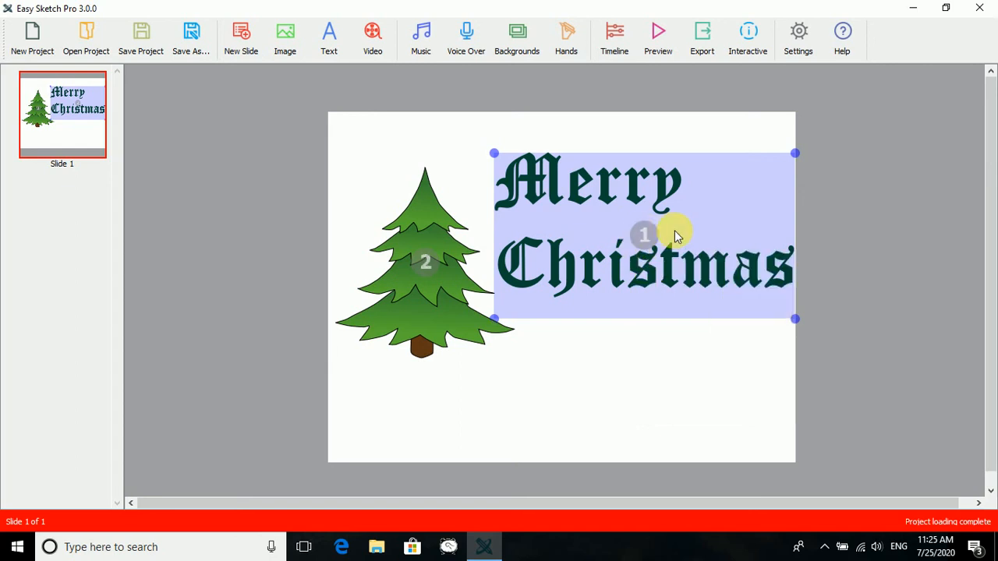
# Step: Set the greeting's Timing Draw to 4.74 sec and Timing Fading to 3.68 sec, and preview the slide
pyautogui.rightClick(699, 195)
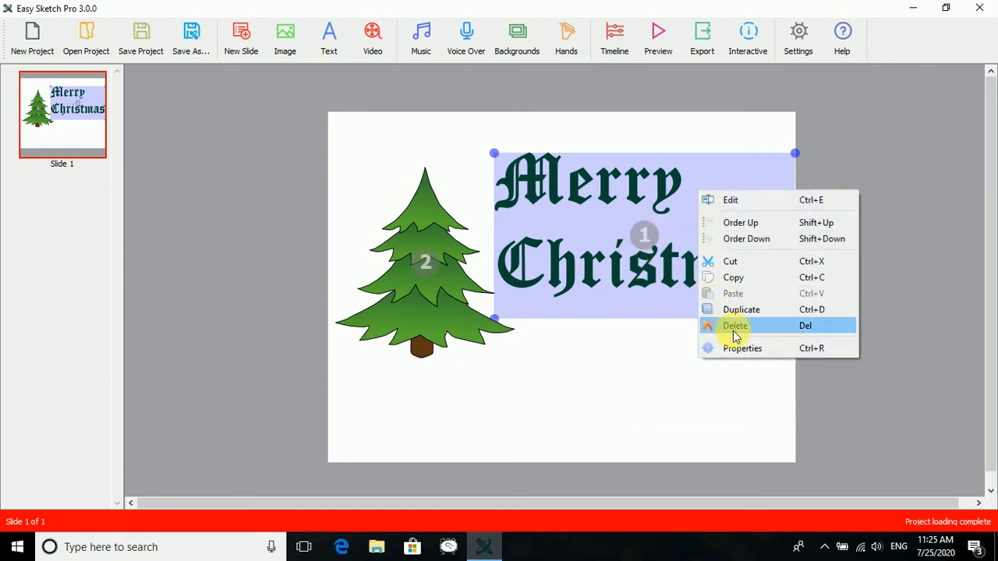
pyautogui.click(740, 355)
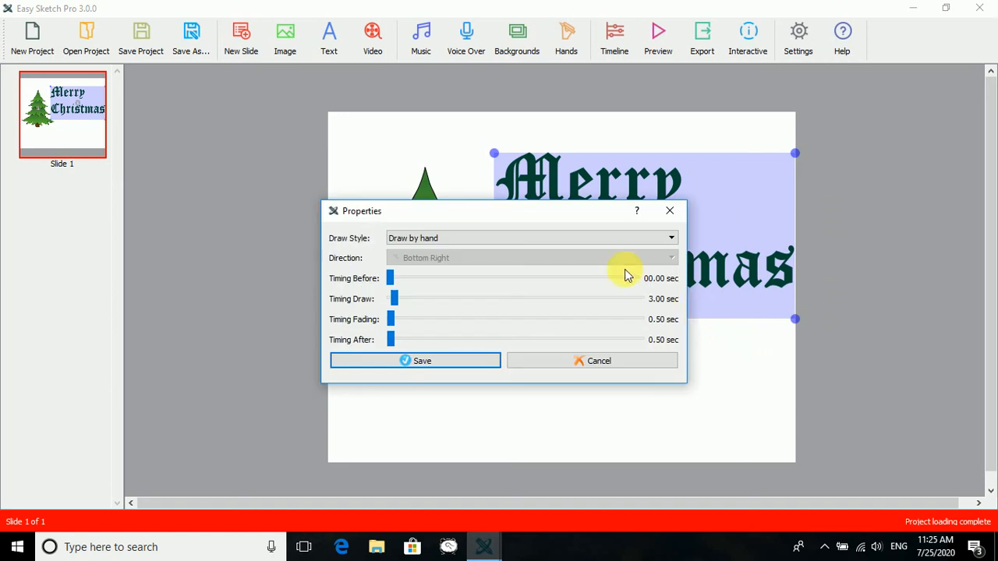
pyautogui.moveTo(482, 211); pyautogui.dragTo(726, 185)
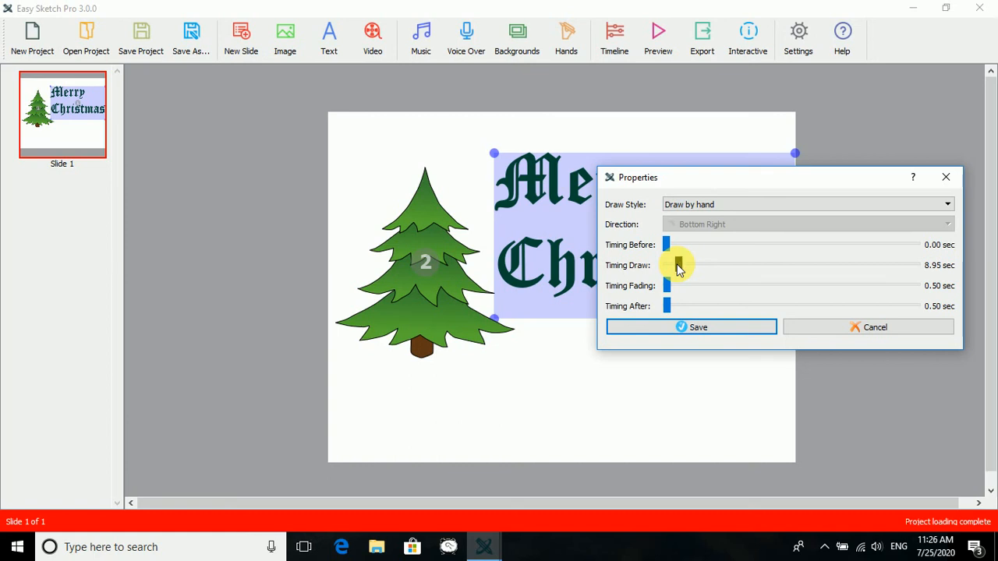
pyautogui.moveTo(677, 264); pyautogui.dragTo(681, 266)
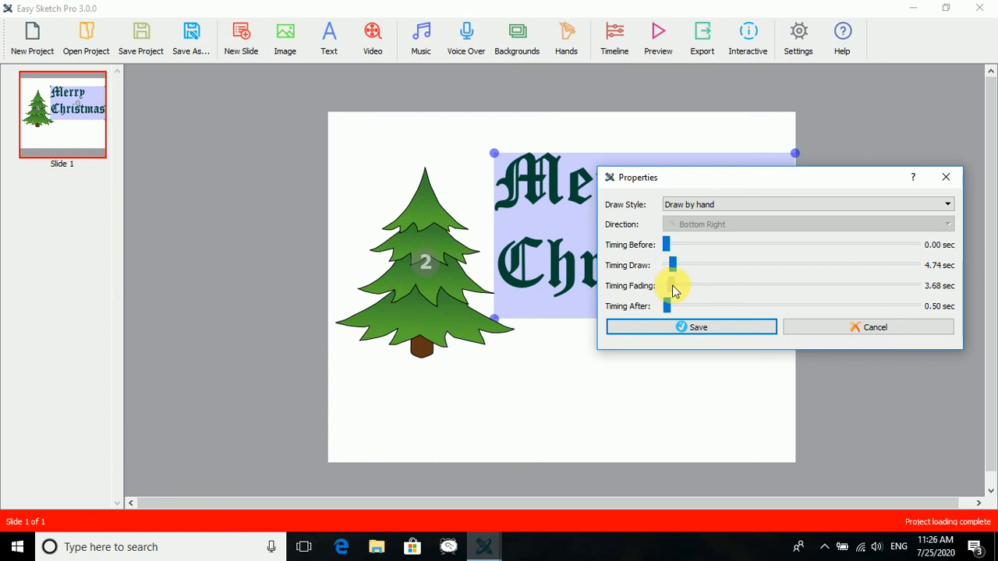
pyautogui.click(661, 328)
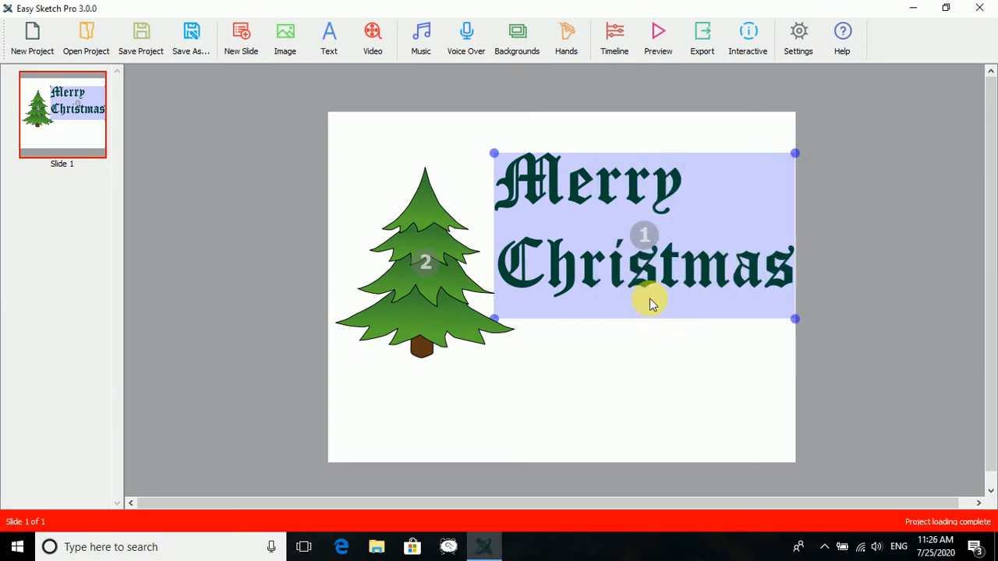
pyautogui.click(658, 33)
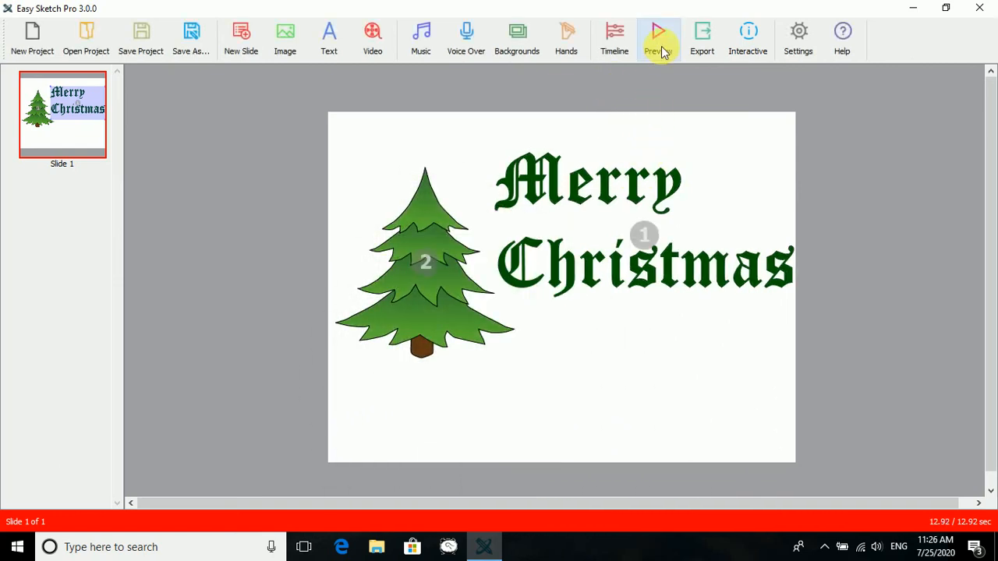
# Step: Change the tree's draw style to Drag by hand with a shorter drawing time, and preview the slide
pyautogui.click(438, 261)
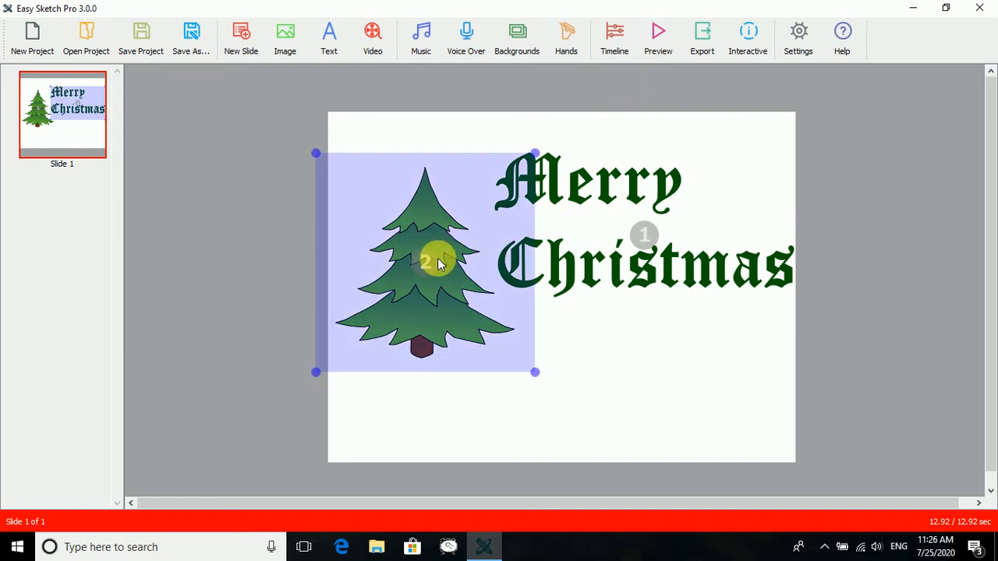
pyautogui.rightClick(438, 260)
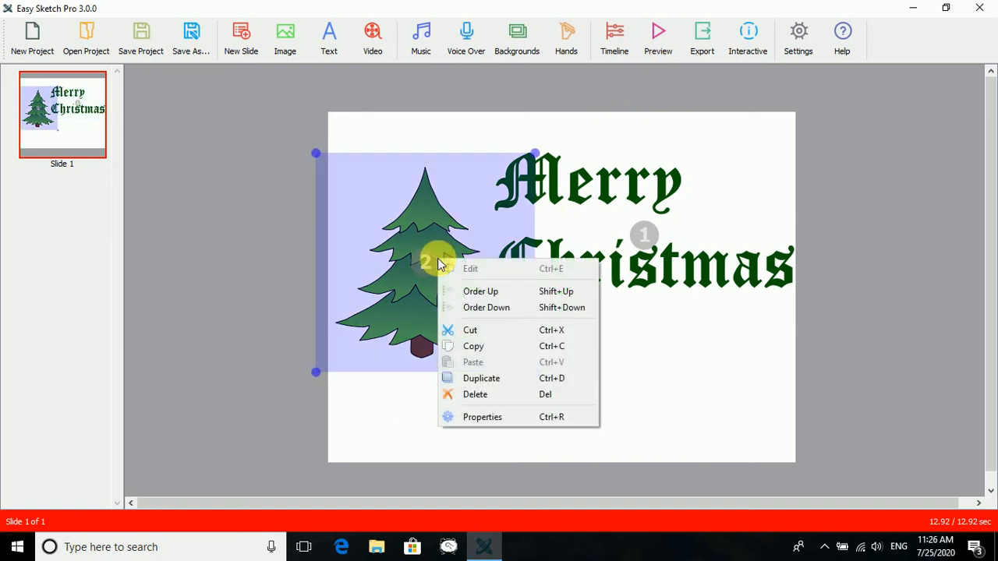
pyautogui.click(514, 418)
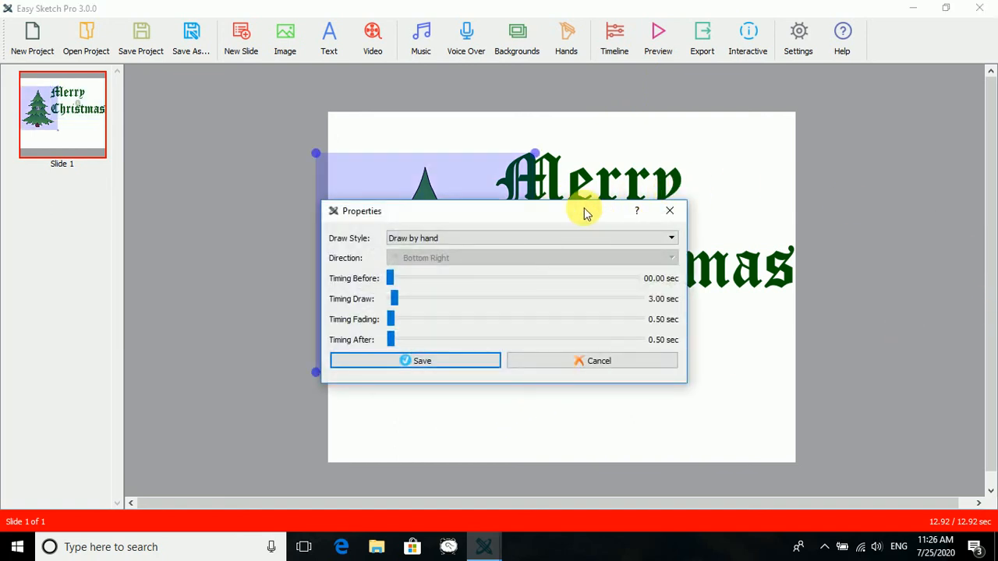
pyautogui.moveTo(585, 211); pyautogui.dragTo(764, 229)
pyautogui.click(728, 255)
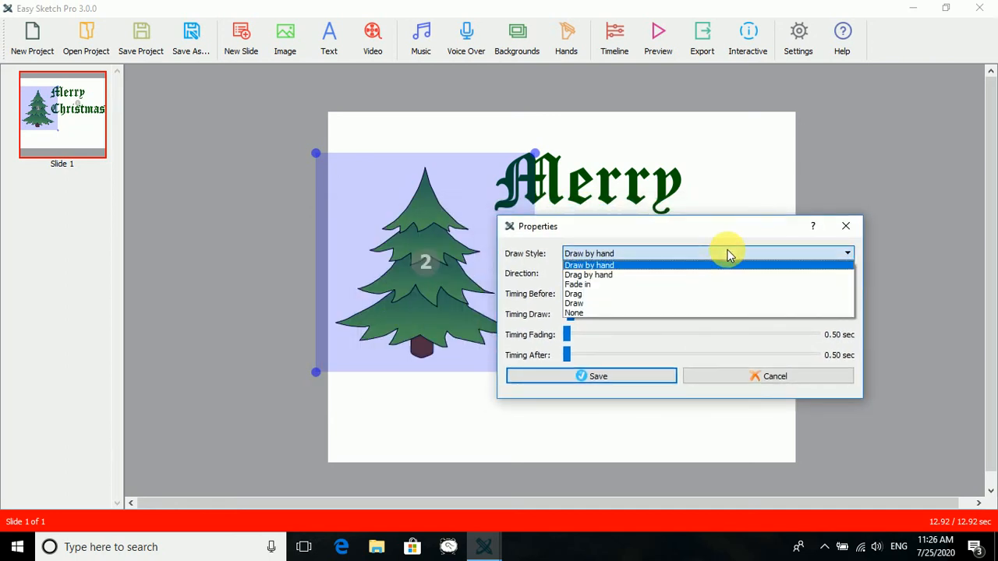
pyautogui.click(685, 275)
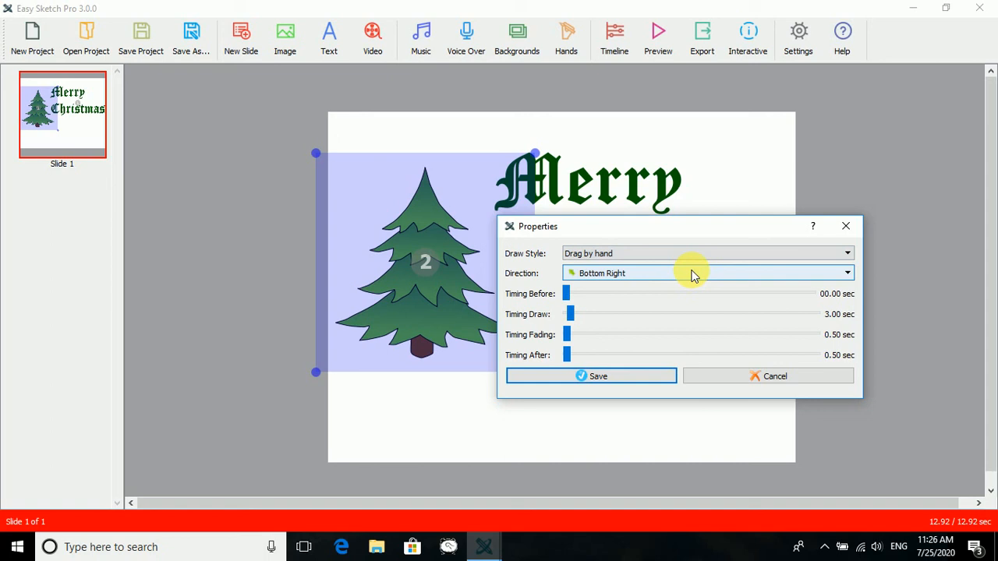
pyautogui.click(572, 313)
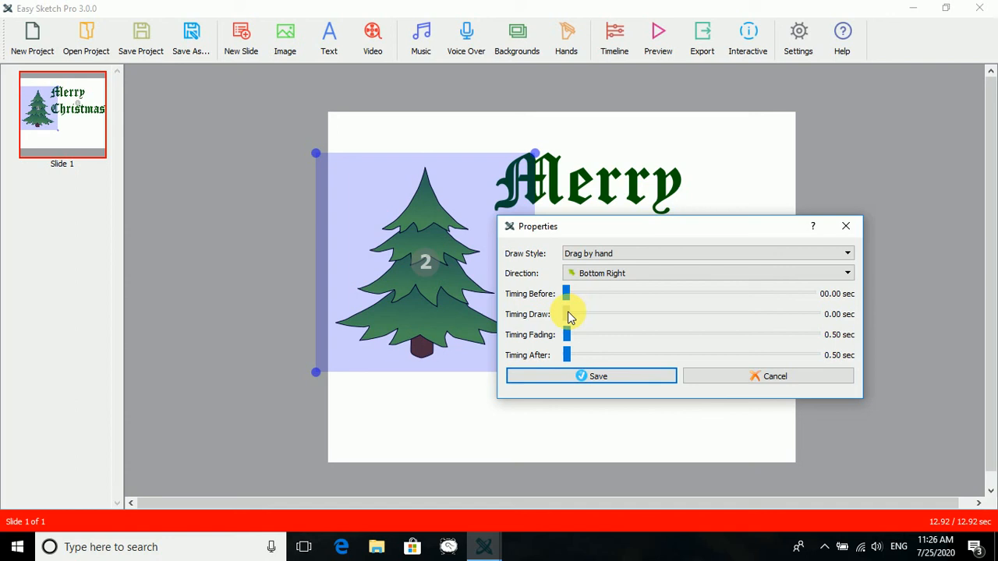
pyautogui.click(569, 376)
pyautogui.click(664, 40)
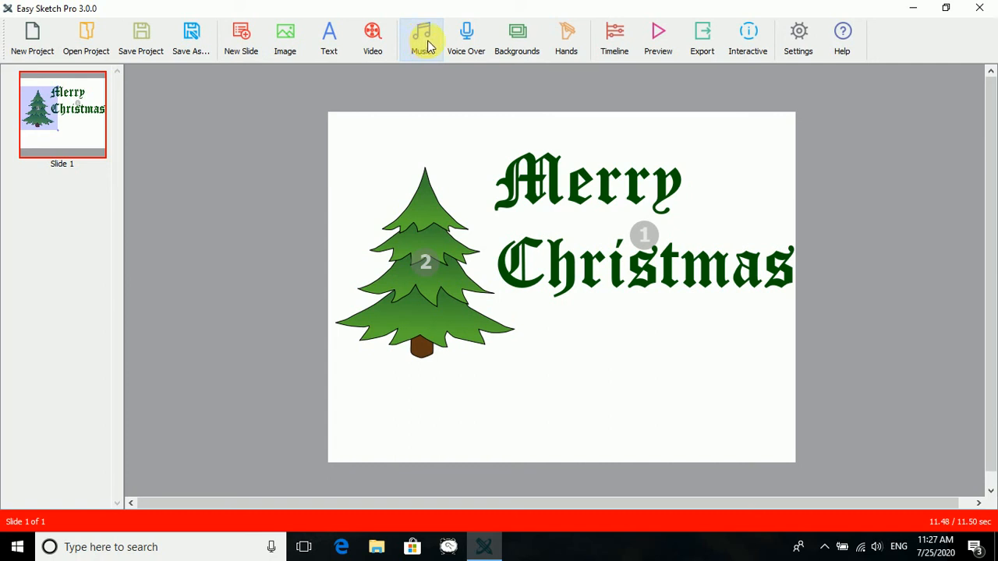
# Step: Set the canvas background colour to red (#ff0000) in the project settings
pyautogui.click(797, 43)
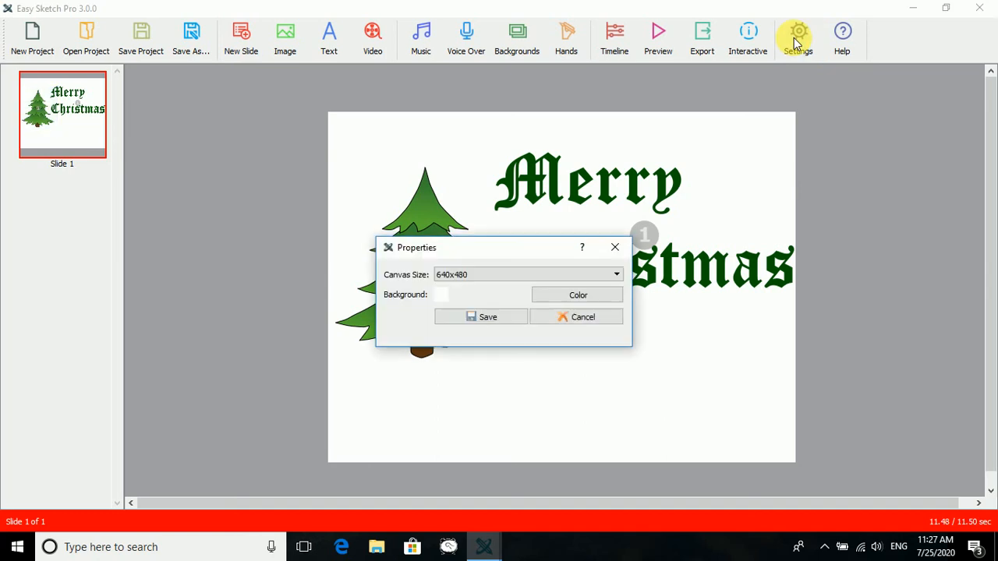
pyautogui.click(565, 302)
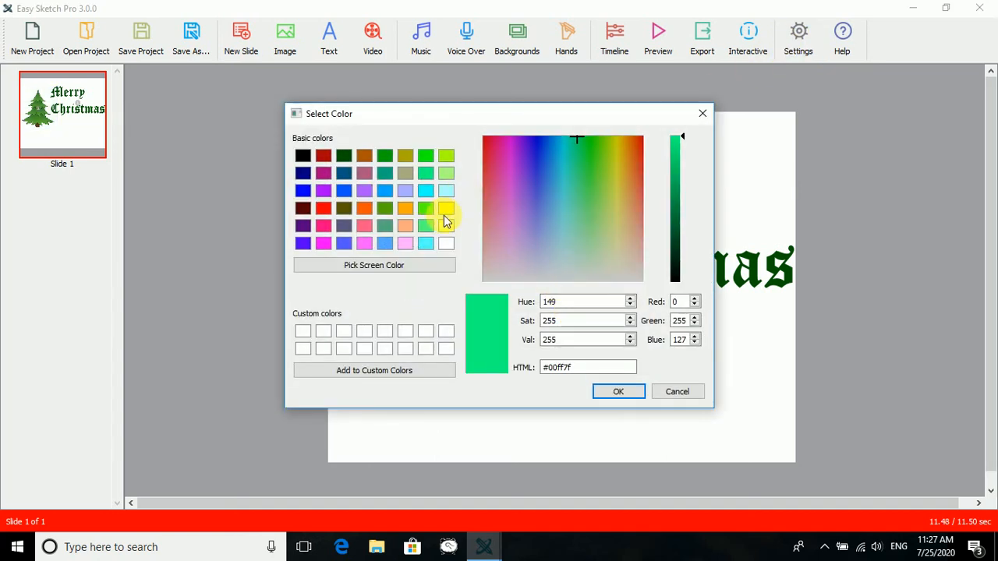
pyautogui.click(324, 209)
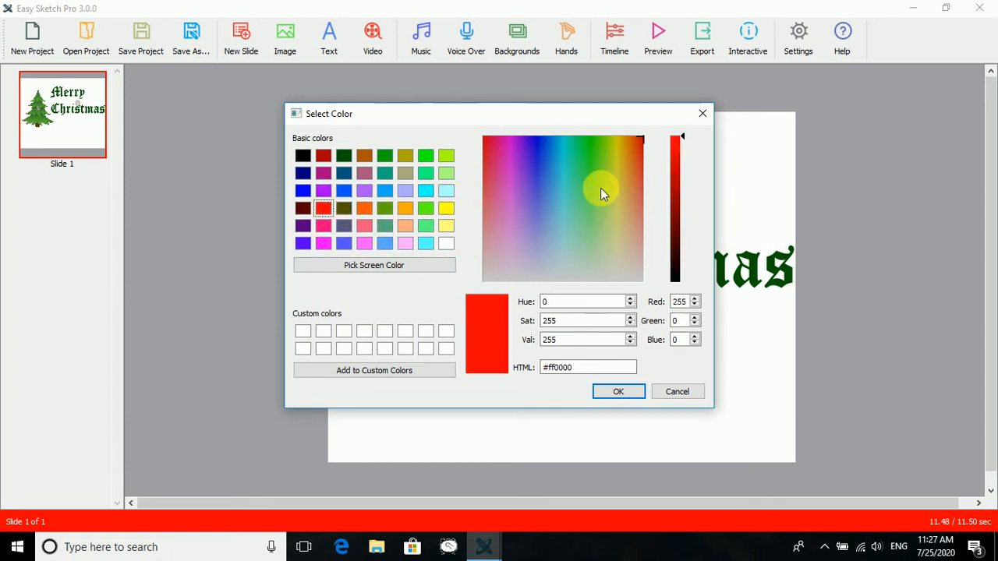
pyautogui.click(618, 394)
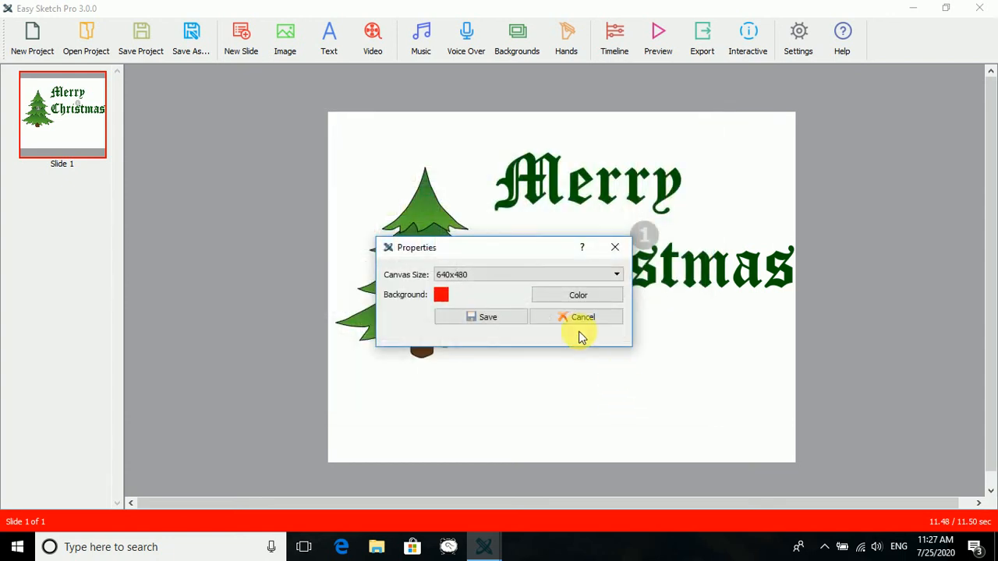
pyautogui.click(503, 317)
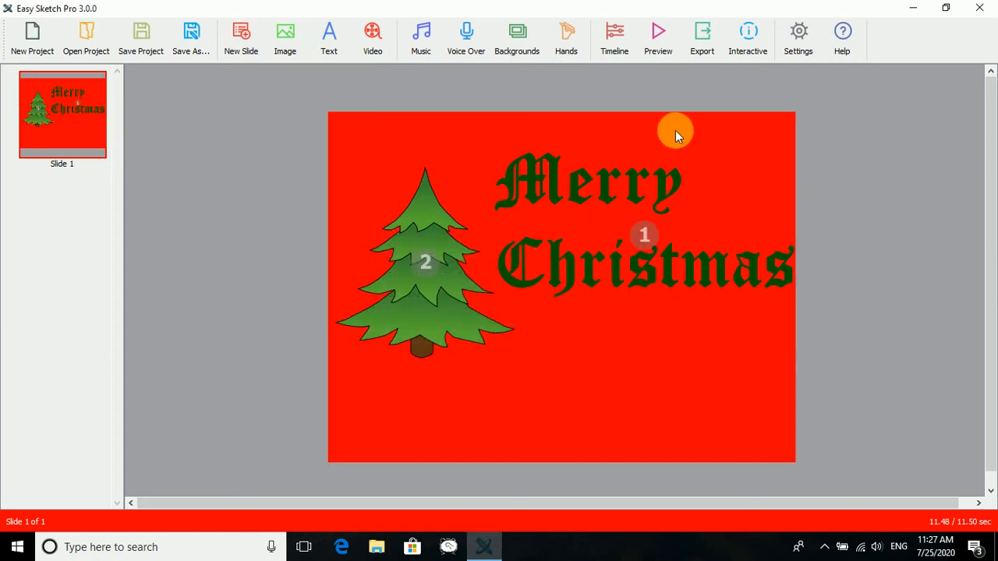
# Step: Restore the canvas background colour to white (#ffffff) in the project settings
pyautogui.click(804, 40)
pyautogui.click(568, 293)
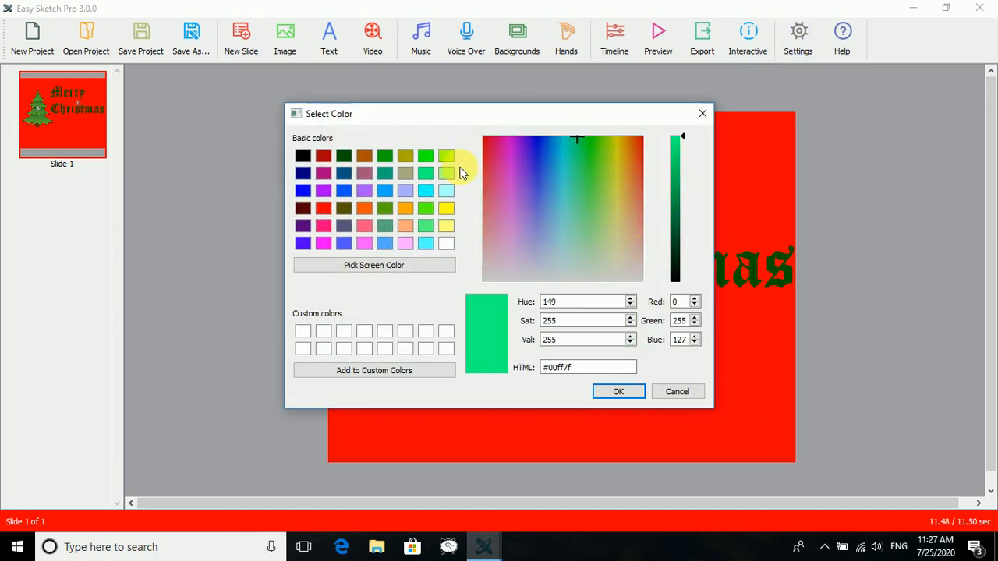
pyautogui.click(443, 245)
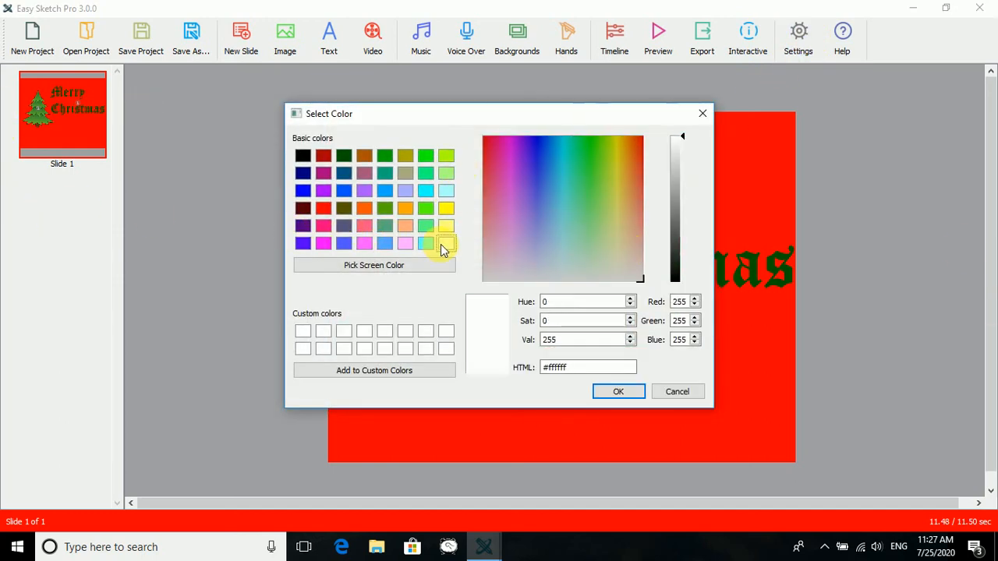
pyautogui.click(623, 391)
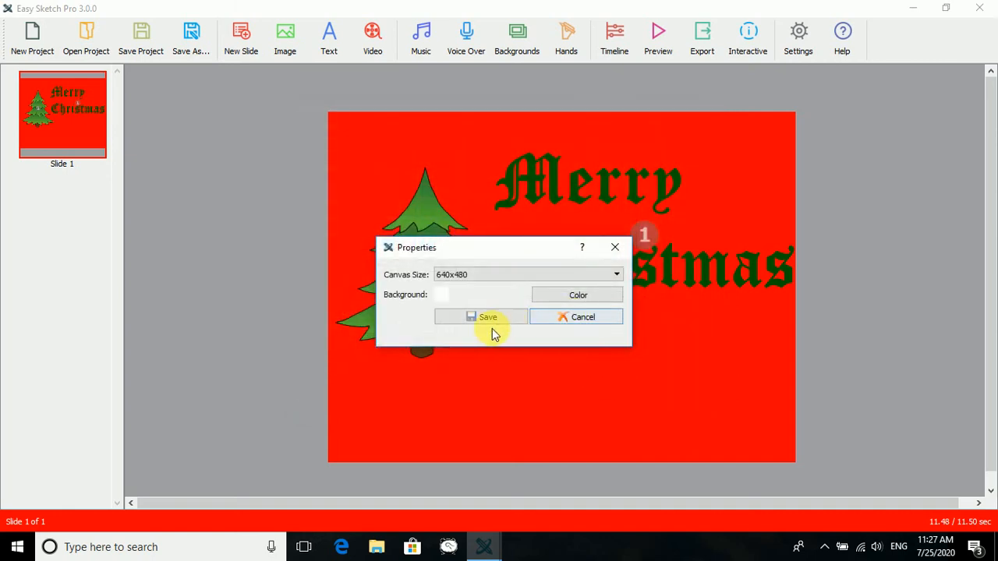
pyautogui.click(480, 318)
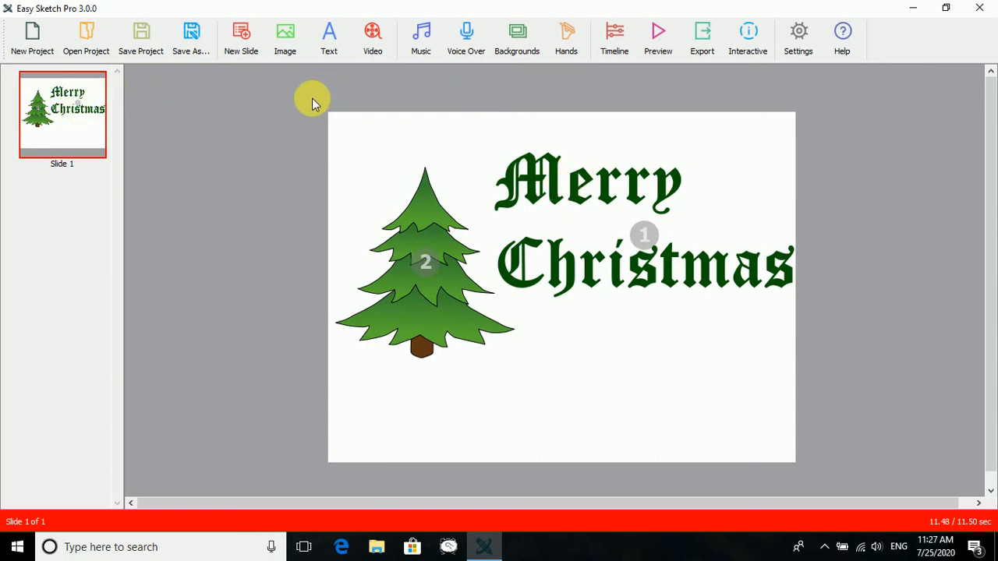
# Step: Add a blank second slide and try to import the "Tux Paint in mobile" MP4 video from Documents into it
pyautogui.click(241, 38)
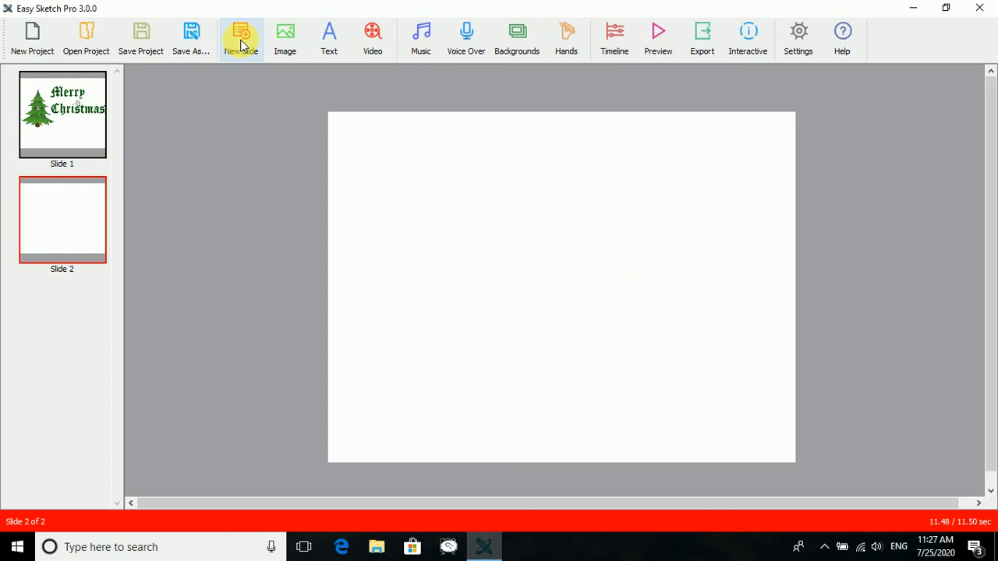
pyautogui.click(372, 52)
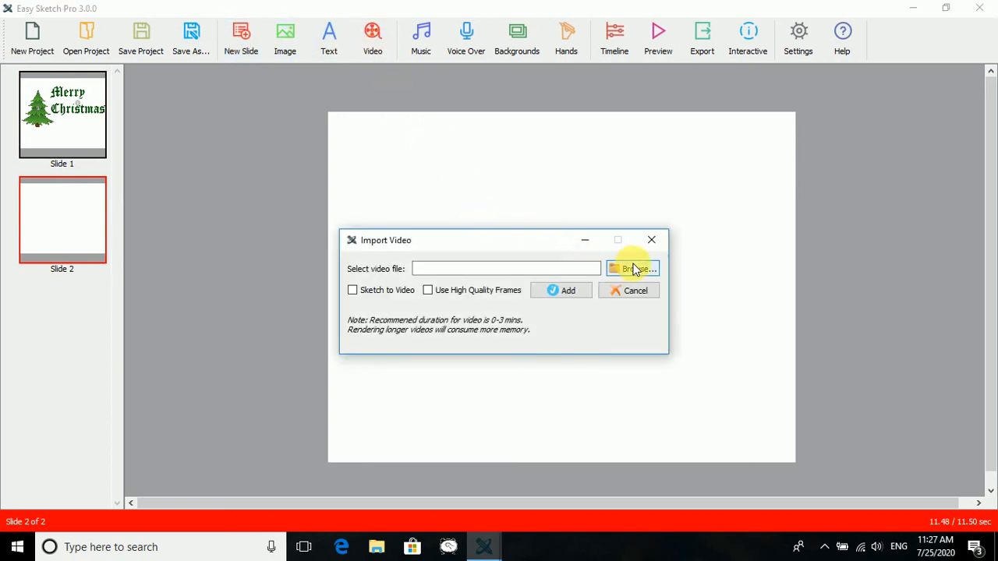
pyautogui.click(635, 271)
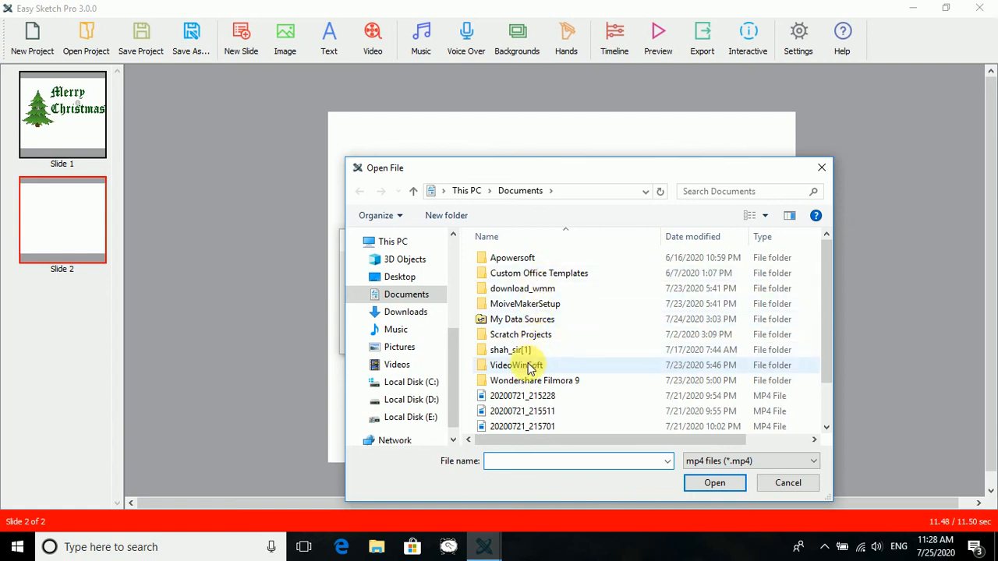
pyautogui.scroll(-2, 530, 364)
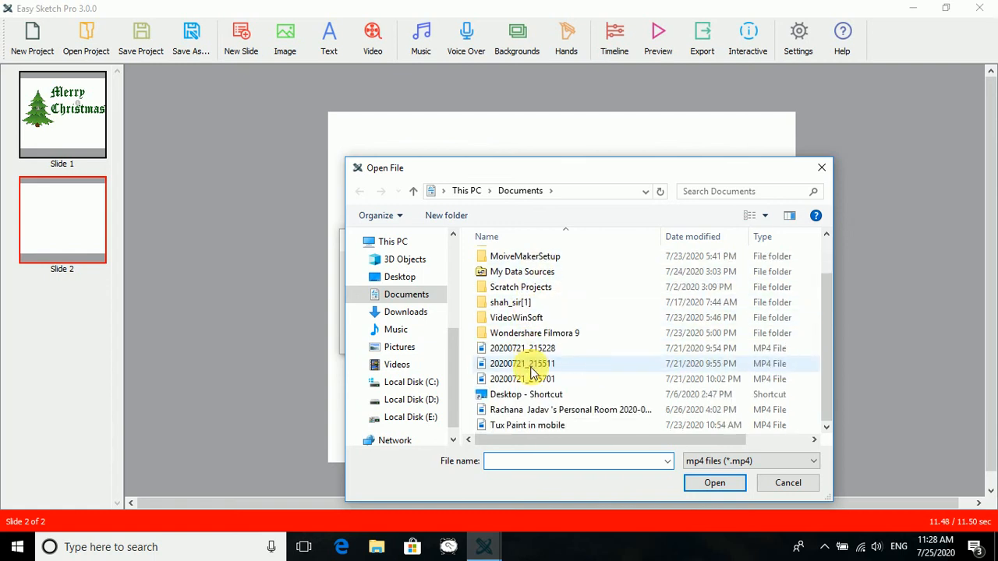
pyautogui.click(533, 427)
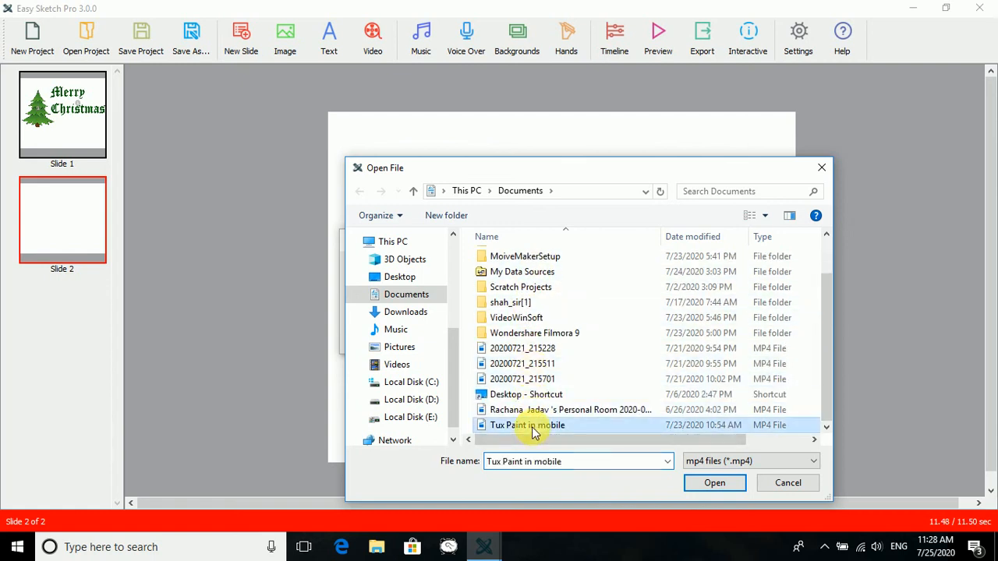
pyautogui.click(707, 485)
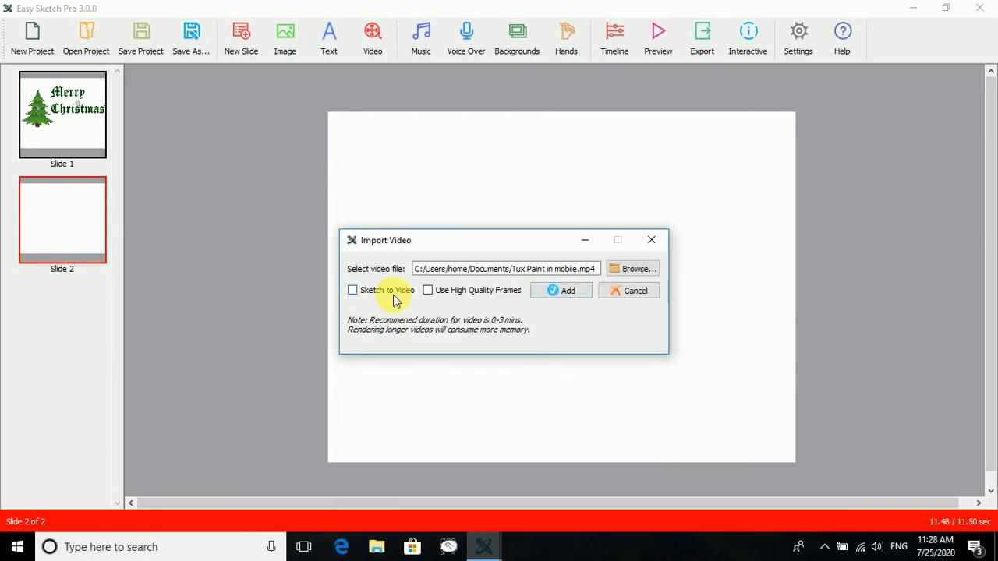
pyautogui.click(562, 294)
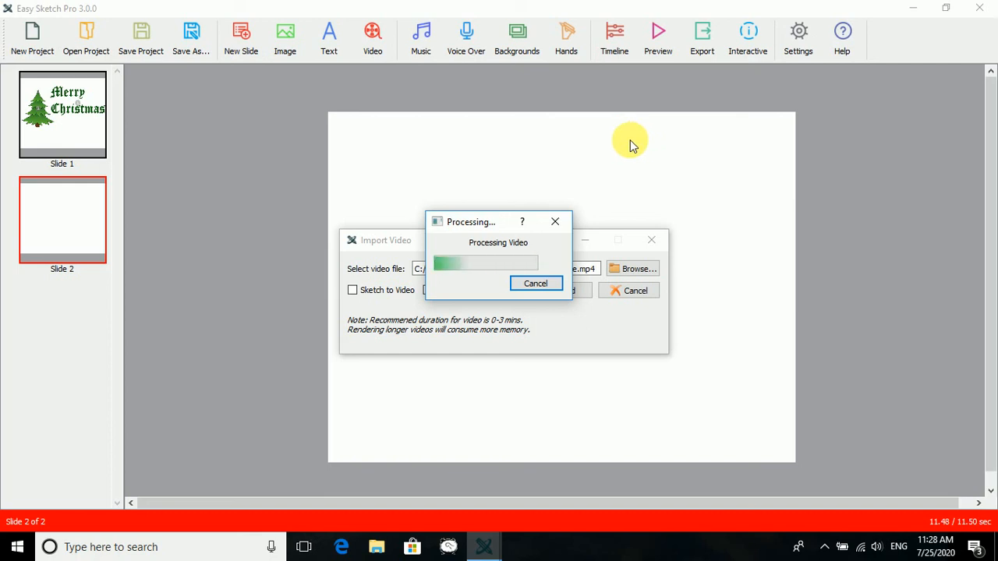
pyautogui.click(553, 224)
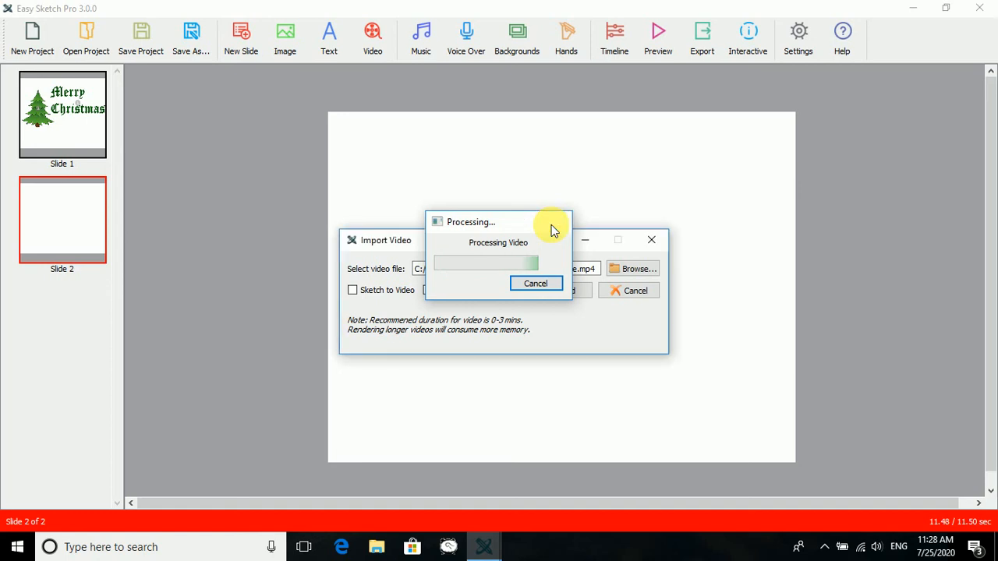
pyautogui.click(650, 241)
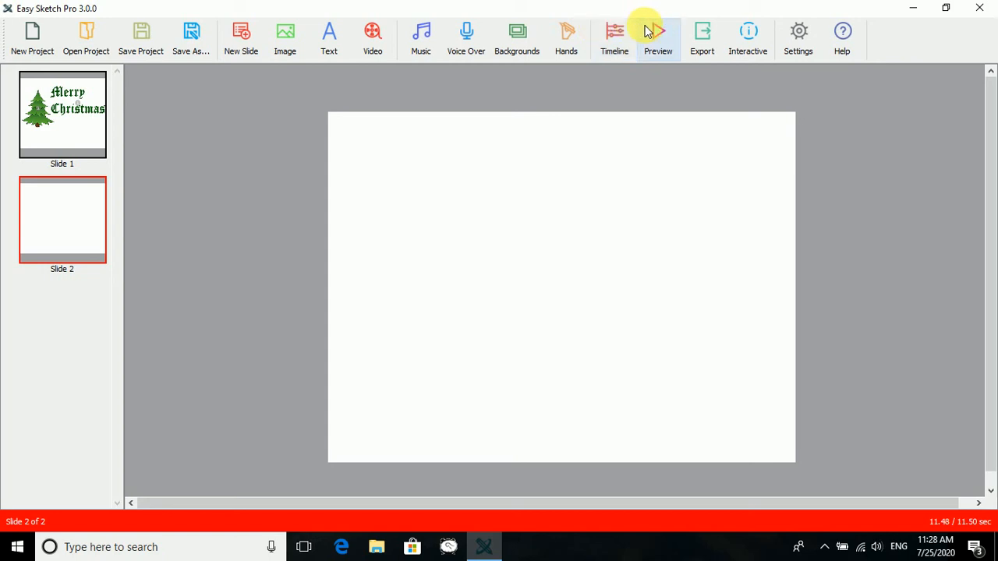
# Step: Open the project's video export dialog and dismiss it without exporting
pyautogui.click(702, 37)
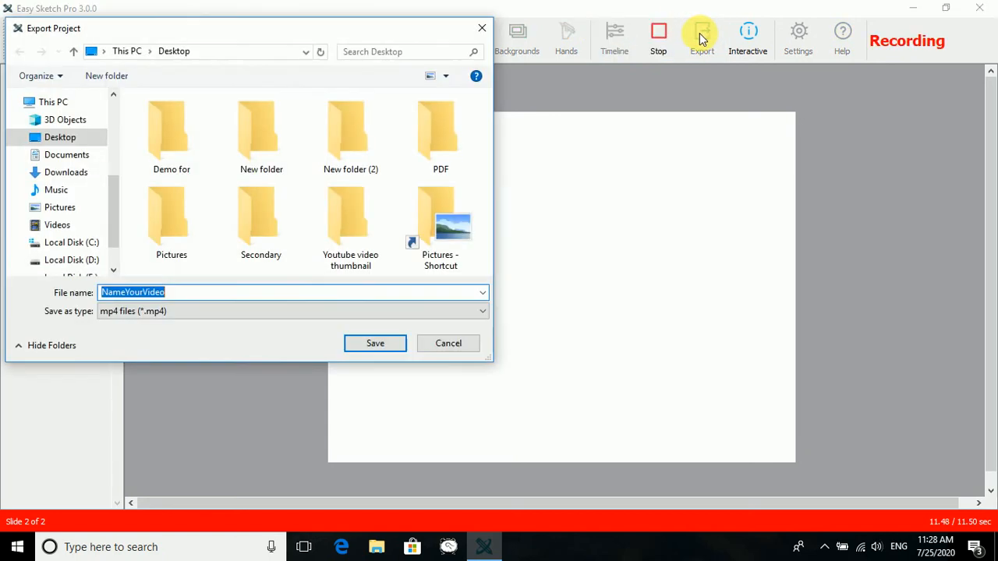
pyautogui.click(448, 344)
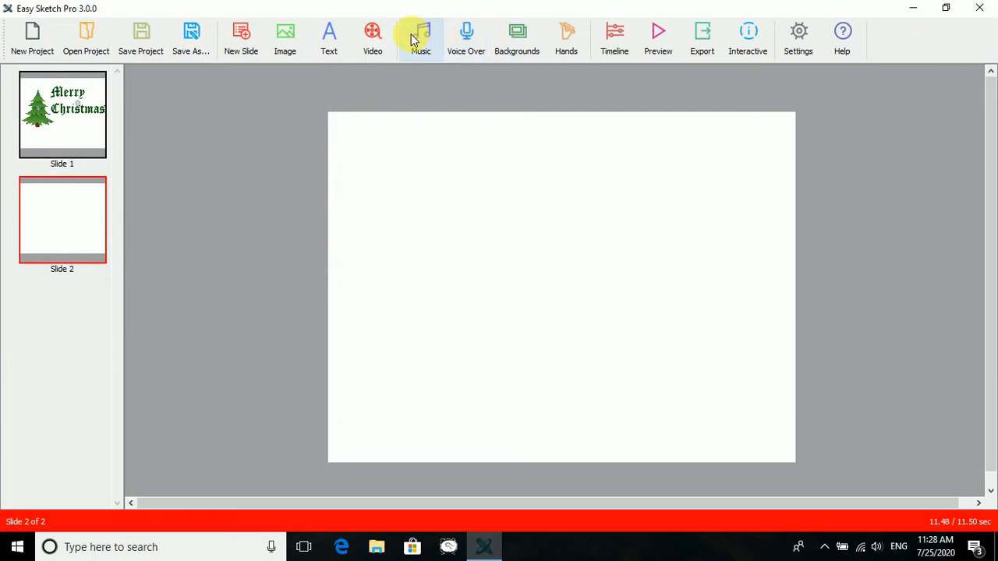
# Step: Add the library track "DR-roc-A1-fl-3-18-.mp3" to the project as music, at full volume and without looping
pyautogui.click(418, 38)
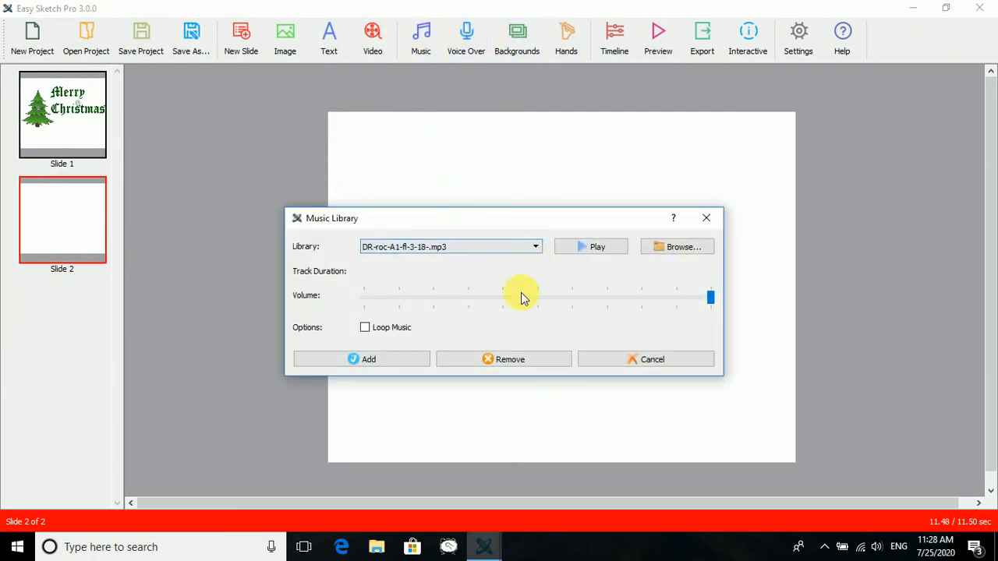
pyautogui.click(393, 364)
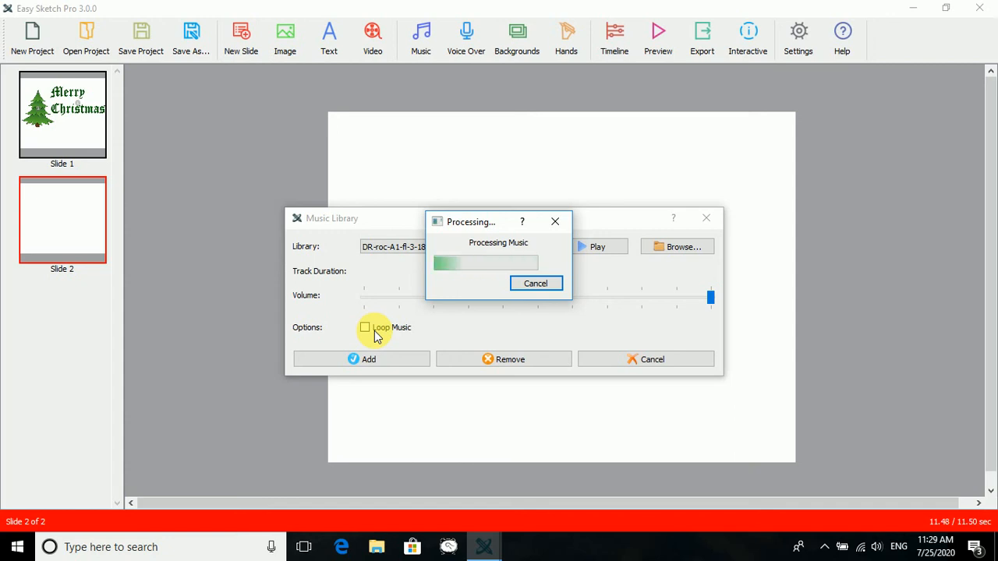
# Step: Delete the blank second slide from the project and confirm its removal
pyautogui.rightClick(66, 225)
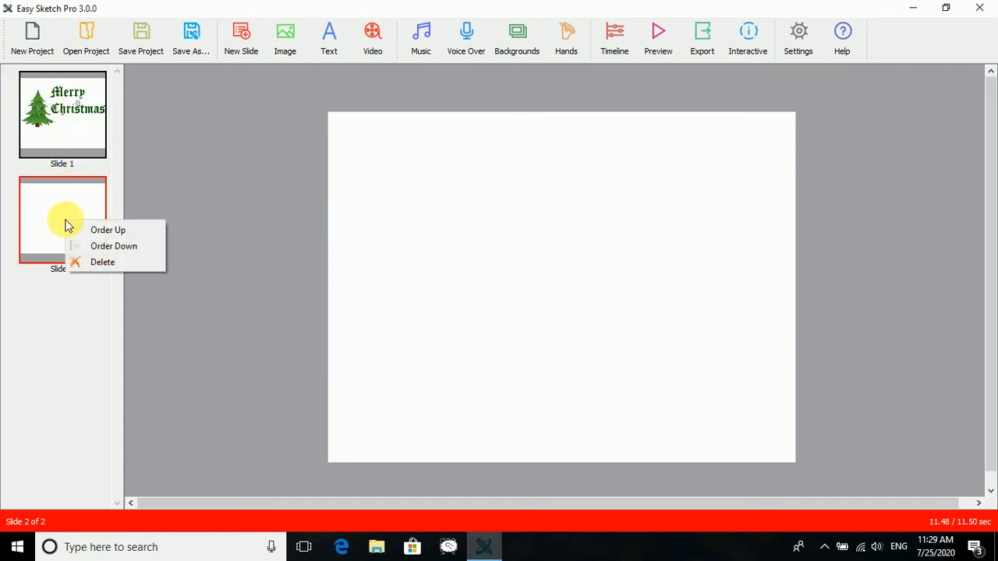
pyautogui.click(84, 262)
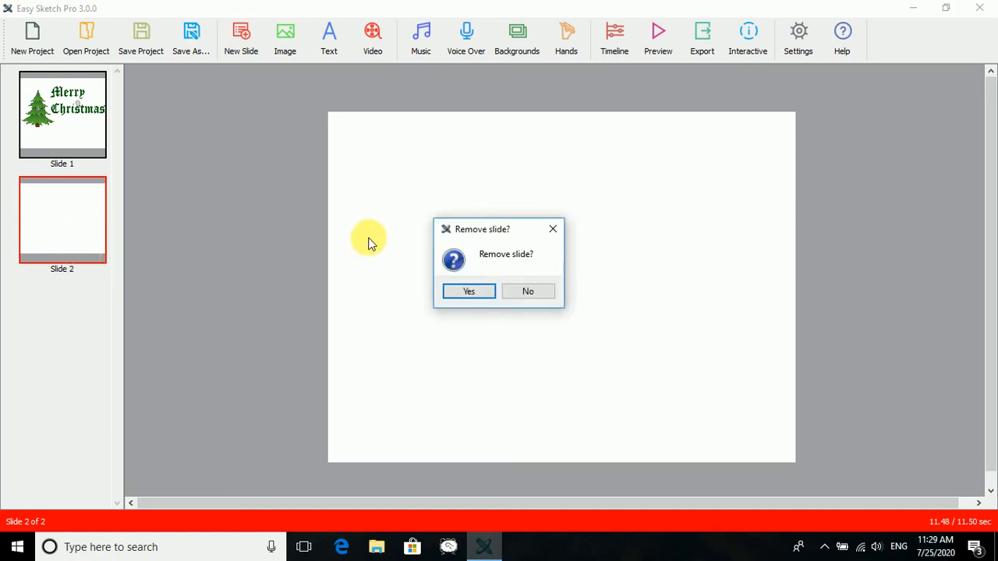
pyautogui.click(453, 290)
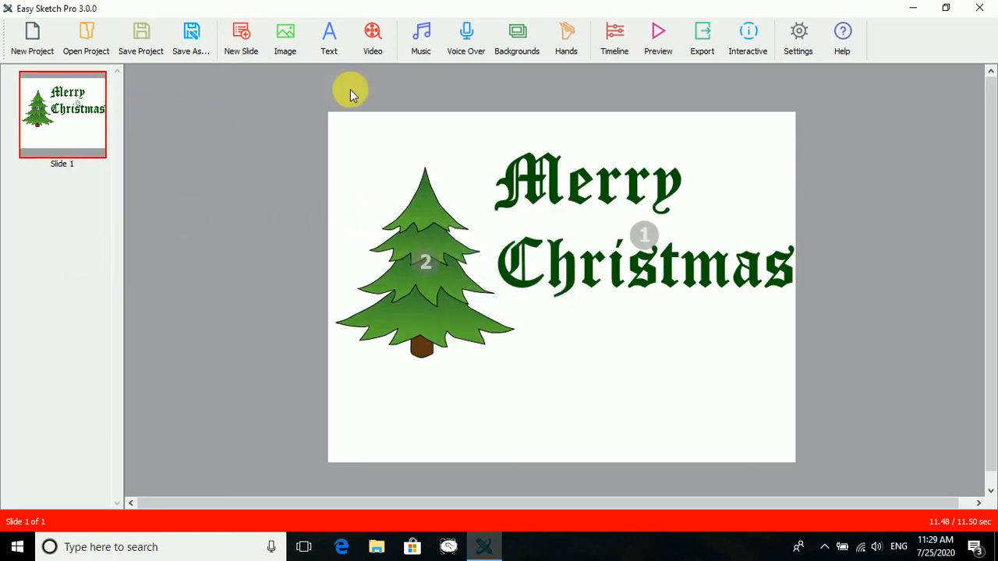
# Step: Preview the Christmas slide's sketch animation with the added music, and stop the playback
pyautogui.click(652, 44)
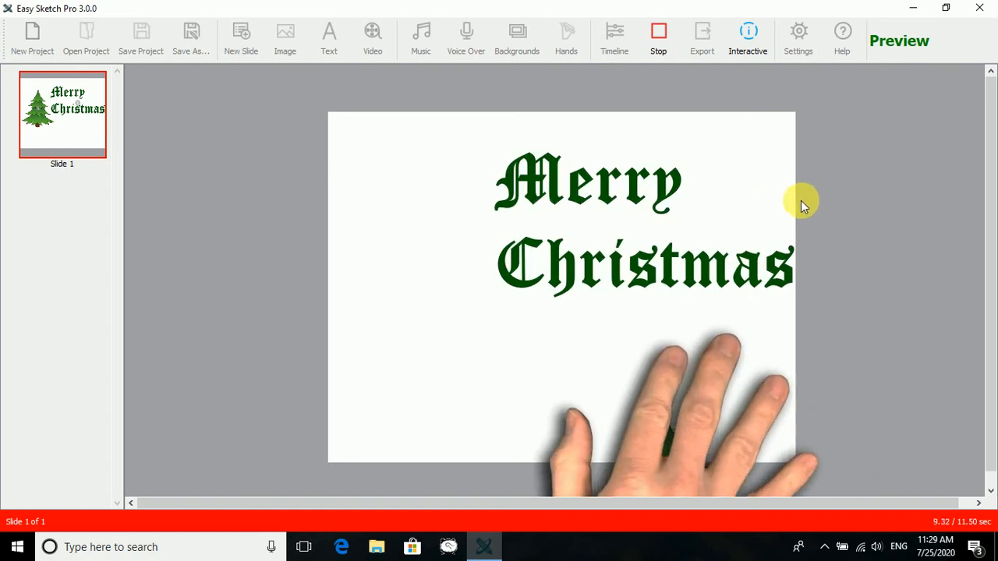
pyautogui.click(659, 37)
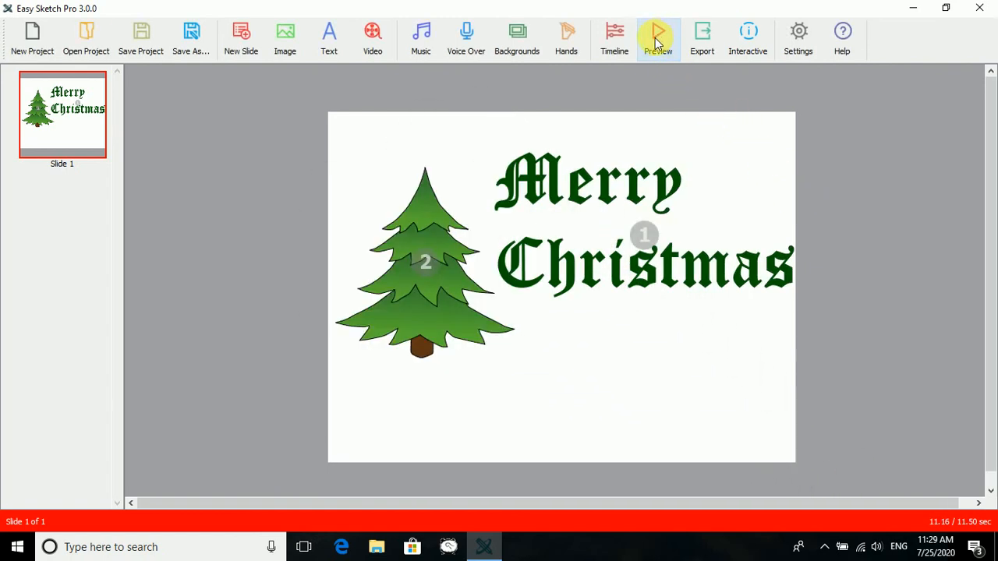
# Step: Open the project's video export dialog, check the available file types, and cancel without exporting
pyautogui.click(703, 46)
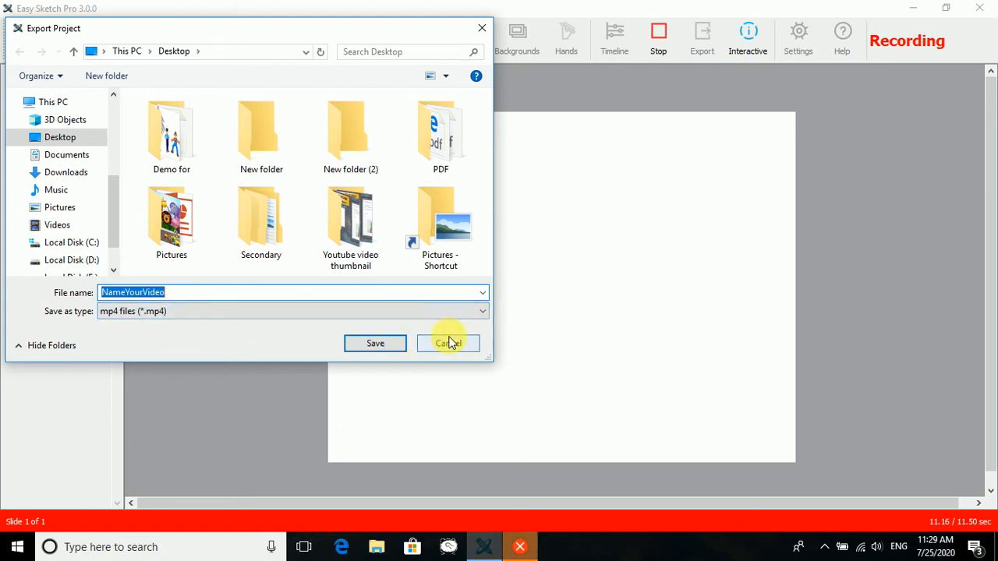
pyautogui.click(430, 312)
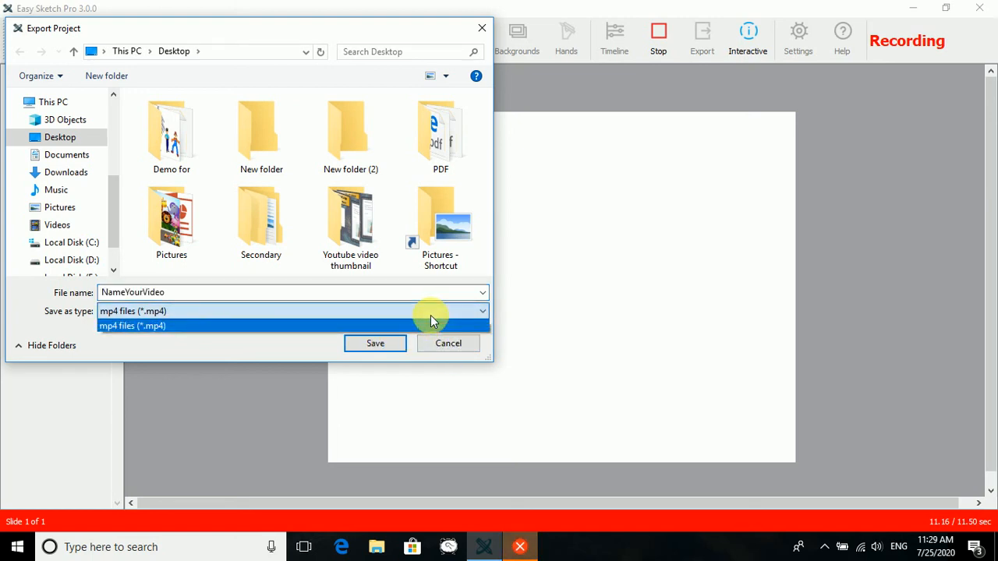
pyautogui.click(430, 317)
pyautogui.click(443, 351)
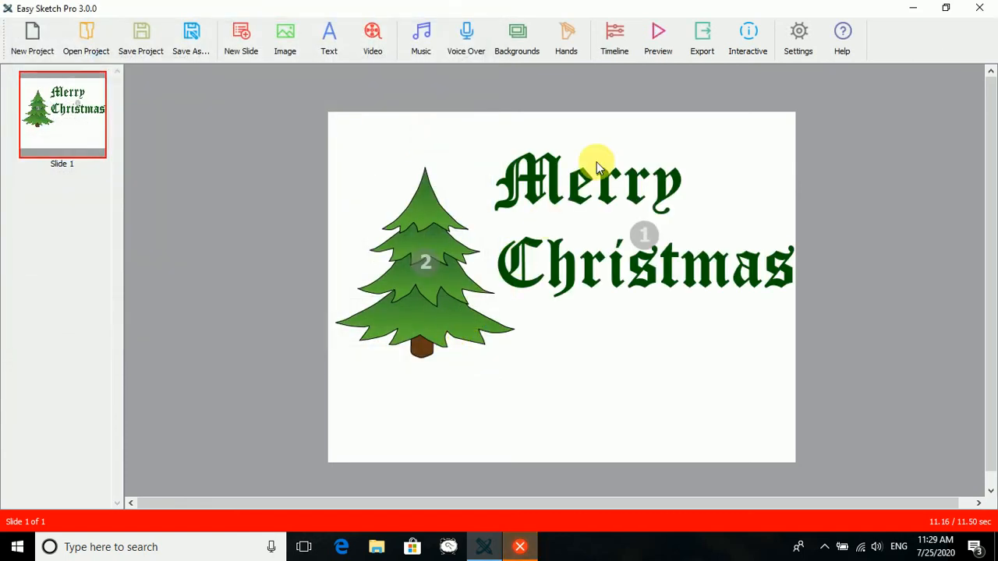